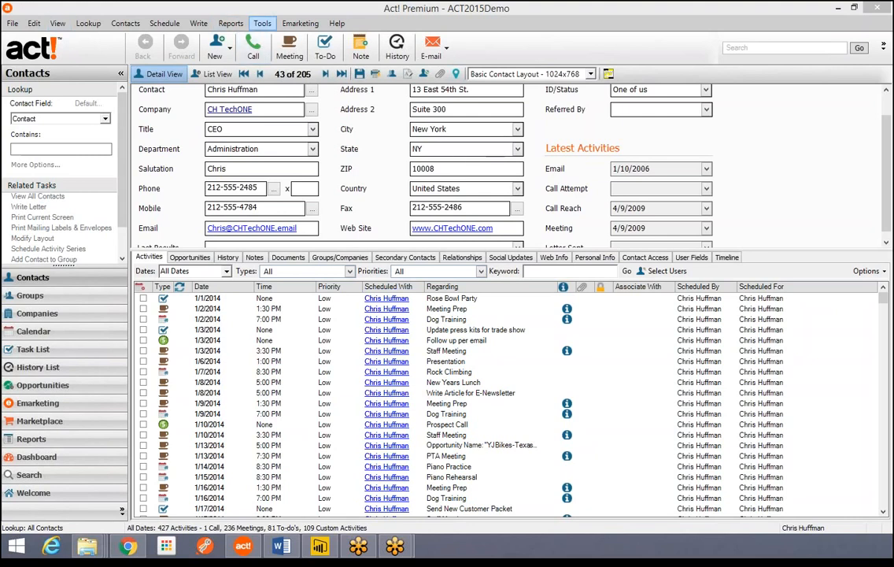
- Start Check and Repair from Tools > Database Maintenance for the ACT2015Demo database
{"action": "left_click", "coordinate": [263, 23]}
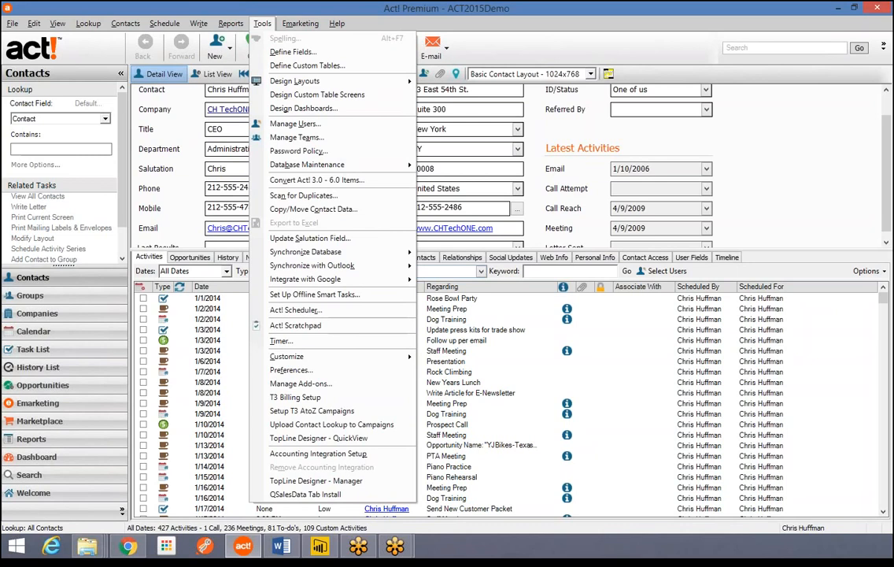
{"action": "mouse_move", "coordinate": [307, 164]}
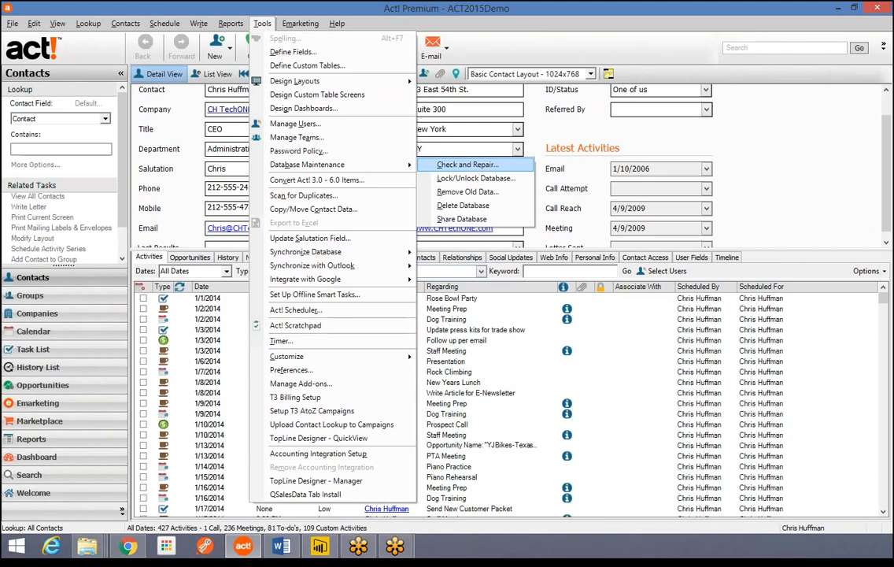
{"action": "key", "text": "Return"}
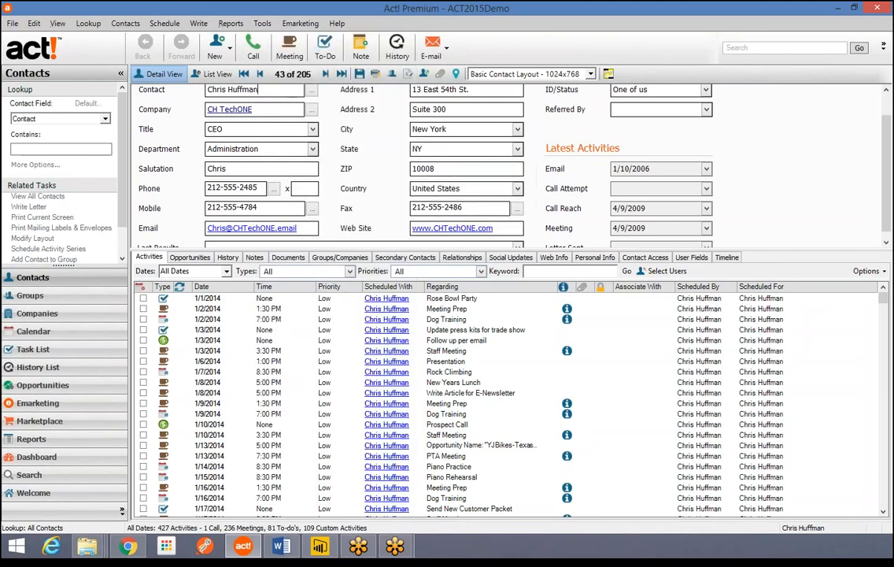
- Run the integrity check and re-index on ACT2015Demo until it reports success
{"action": "left_click_drag", "start_coordinate": [446, 212], "coordinate": [450, 75]}
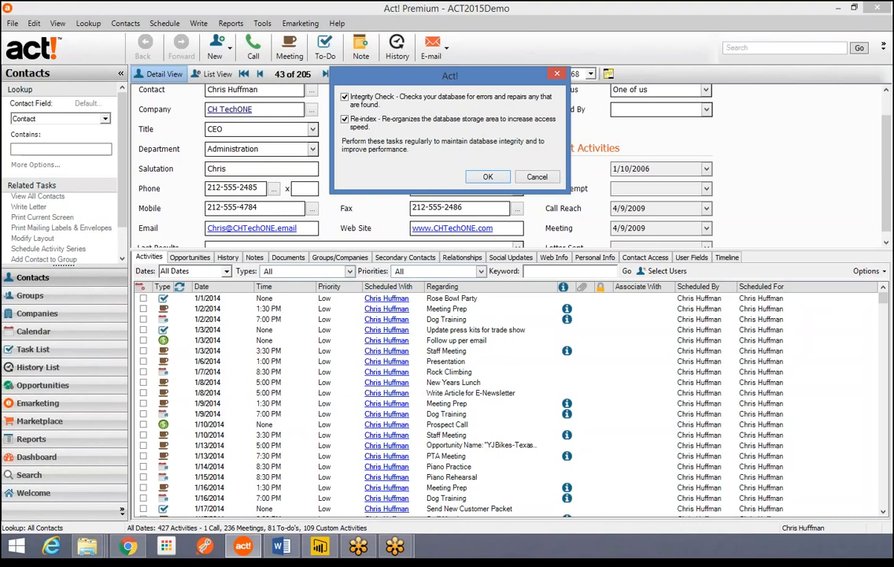
{"action": "key", "text": "Return"}
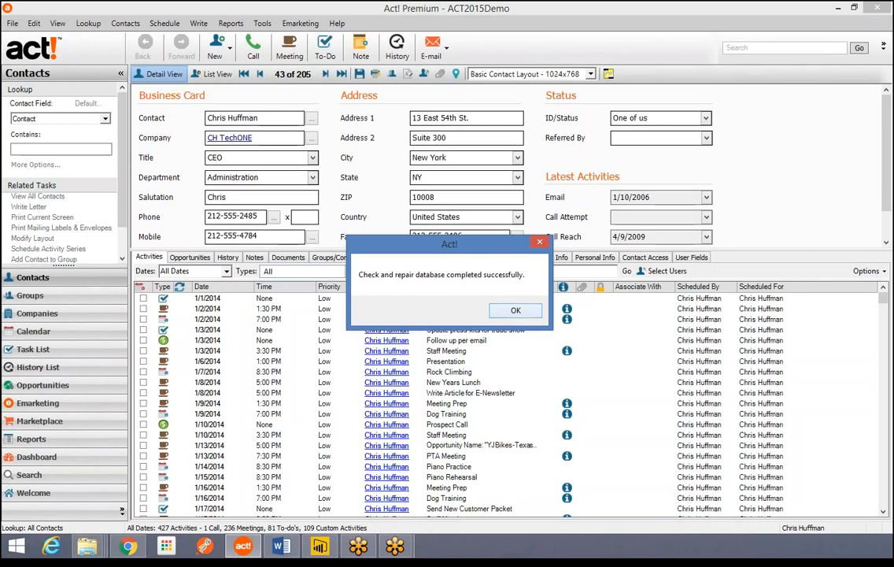
- Dismiss the check-and-repair success message and bring up the Windows Start screen
{"action": "key", "text": "Return"}
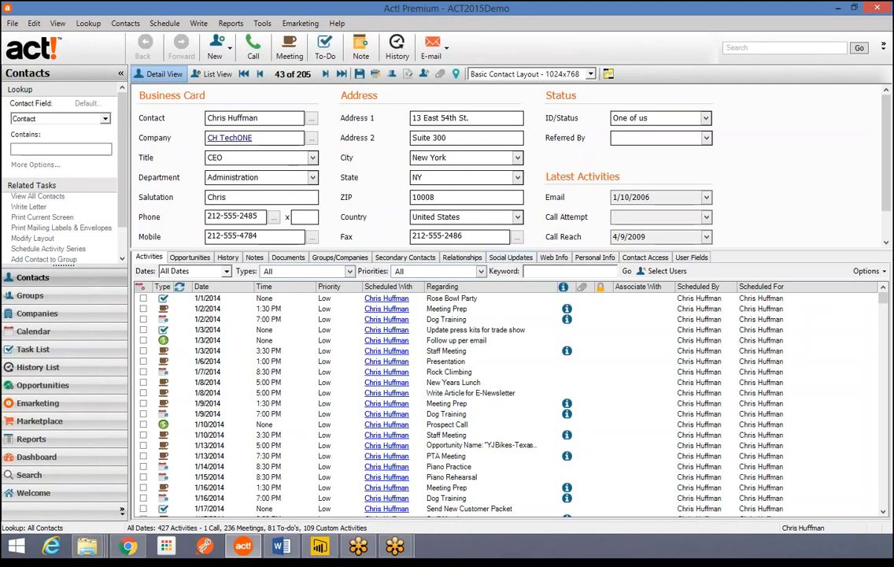
{"action": "key", "text": "super"}
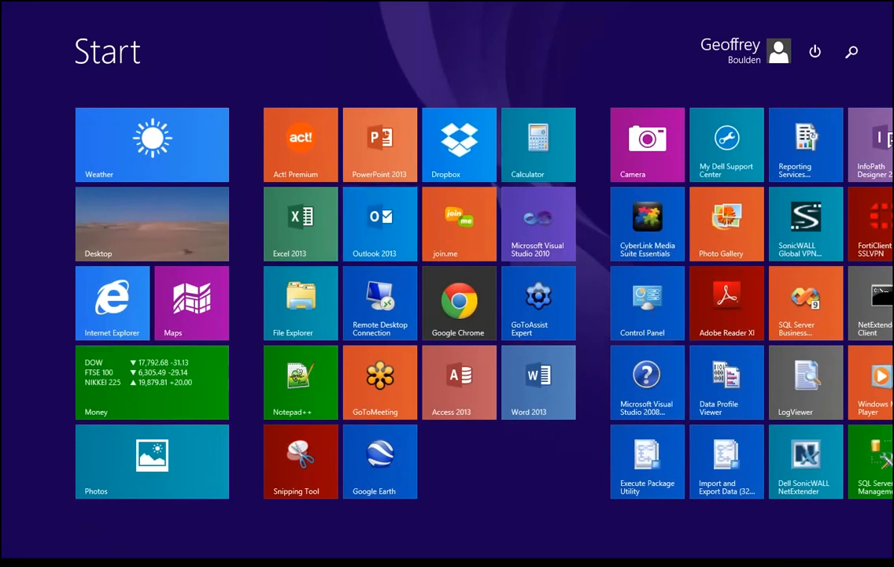
- Launch Act! Diagnostics by searching 'actdiag' on the Start screen
{"action": "type", "text": "actdiag"}
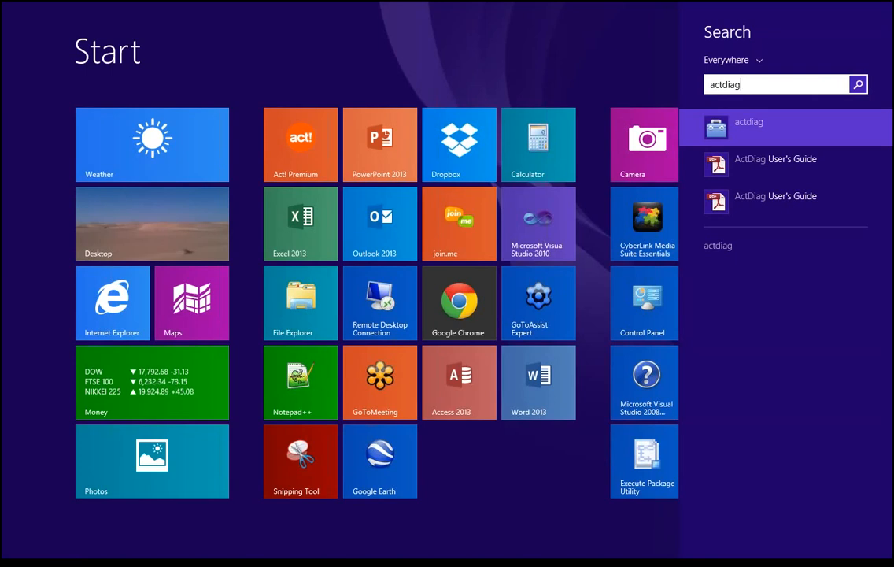
{"action": "key", "text": "Return"}
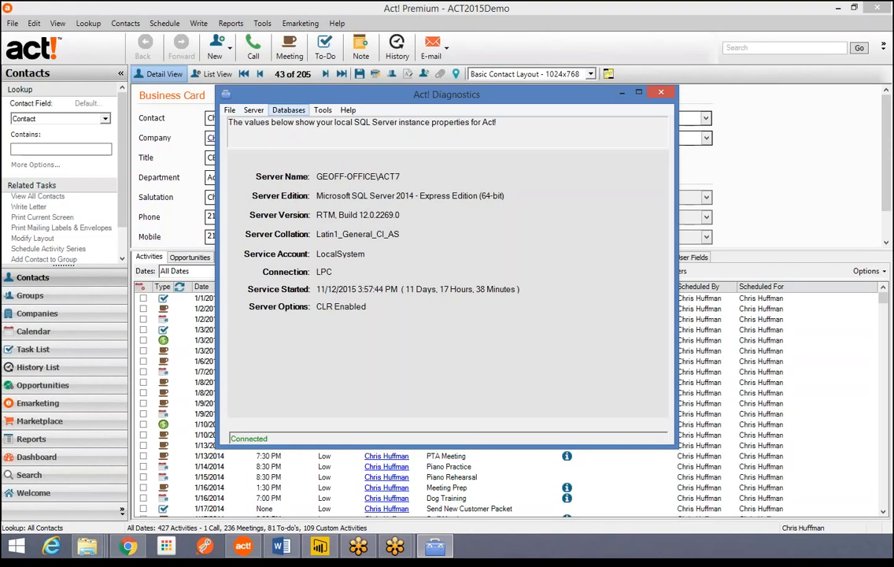
- Show the local Act! Database List and select the ACT2015Demo database
{"action": "left_click", "coordinate": [289, 110]}
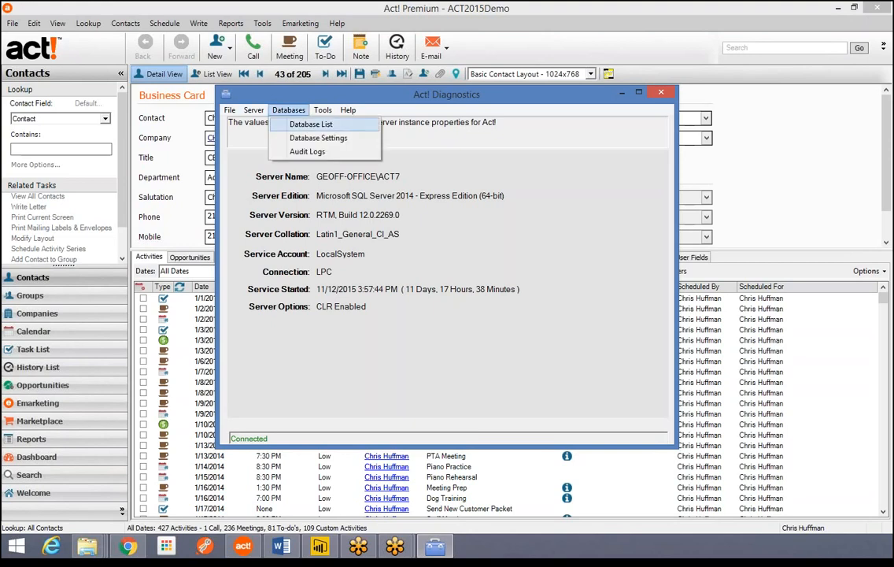
{"action": "left_click", "coordinate": [311, 124]}
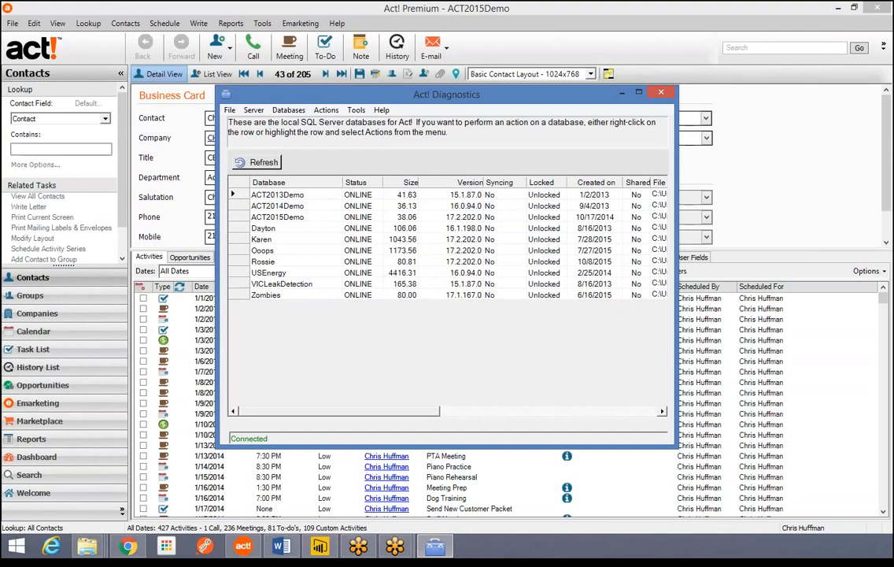
{"action": "left_click", "coordinate": [263, 251]}
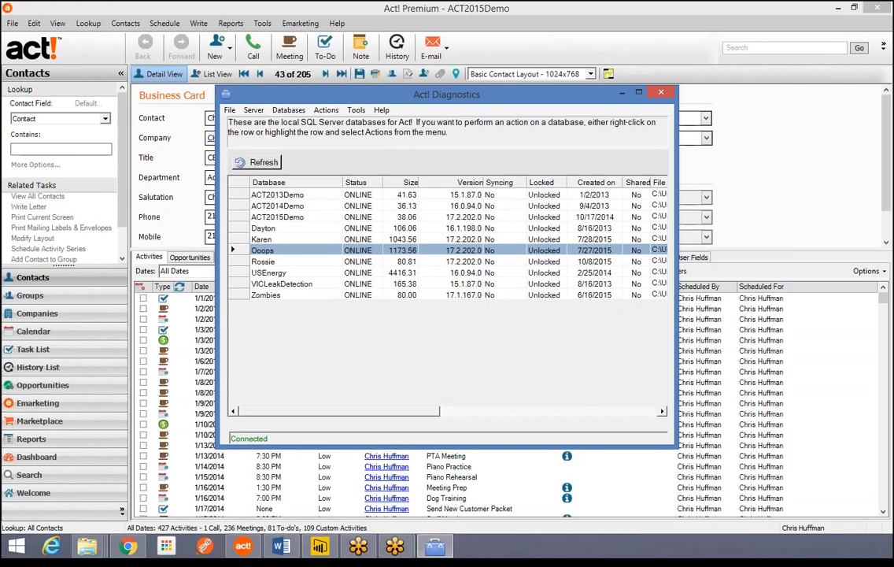
{"action": "left_click", "coordinate": [277, 217]}
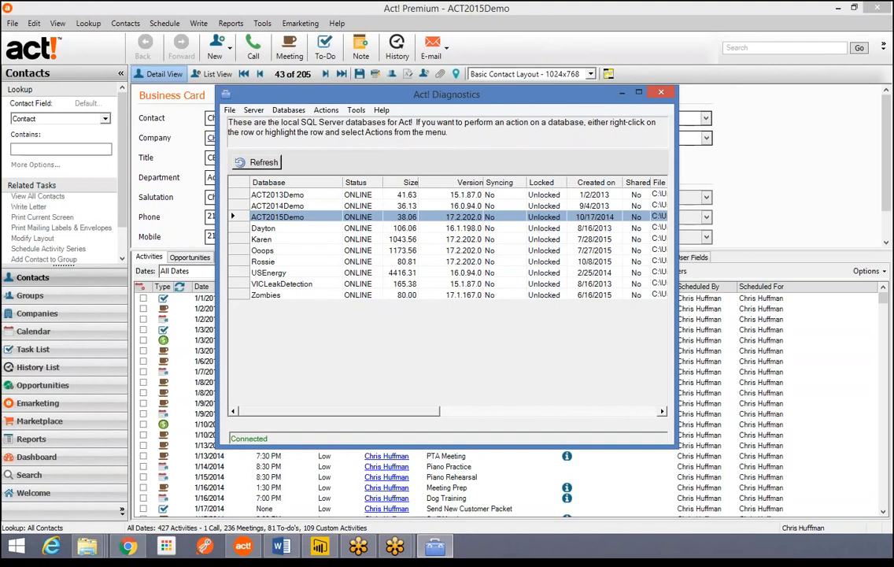
- Run Check Database on ACT2015Demo and acknowledge the completion message
{"action": "right_click", "coordinate": [242, 215]}
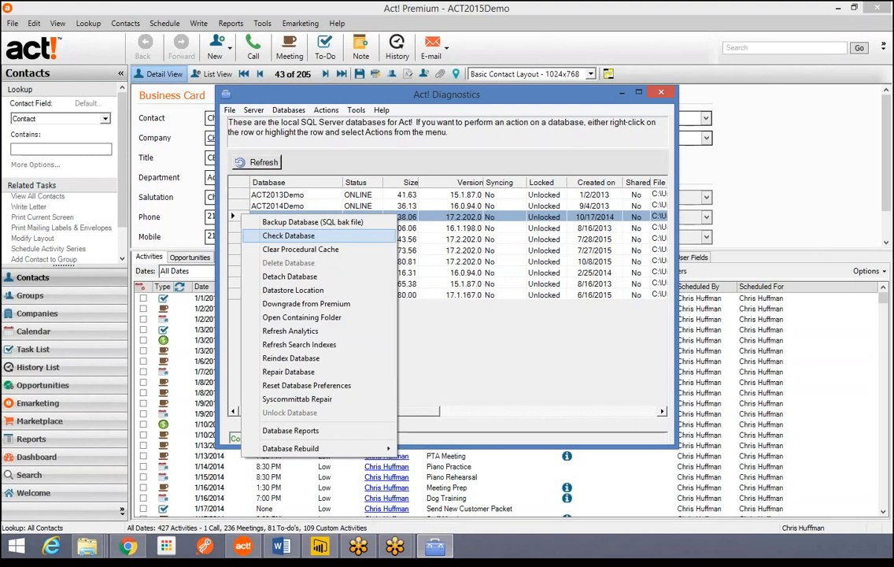
{"action": "left_click", "coordinate": [289, 236]}
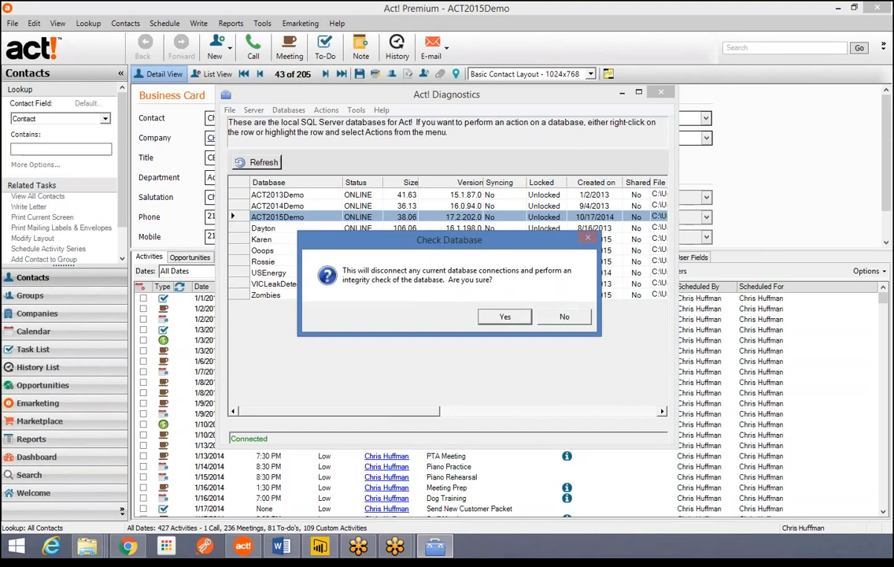
{"action": "key", "text": "Return"}
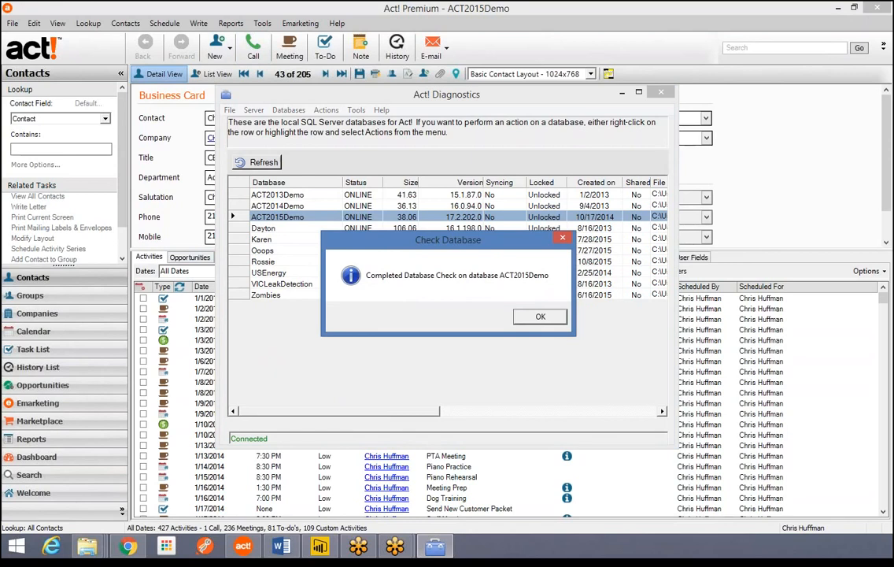
{"action": "left_click", "coordinate": [541, 317]}
- Reindex the ACT2015Demo database and close the Database Reindex completion message
{"action": "right_click", "coordinate": [237, 215]}
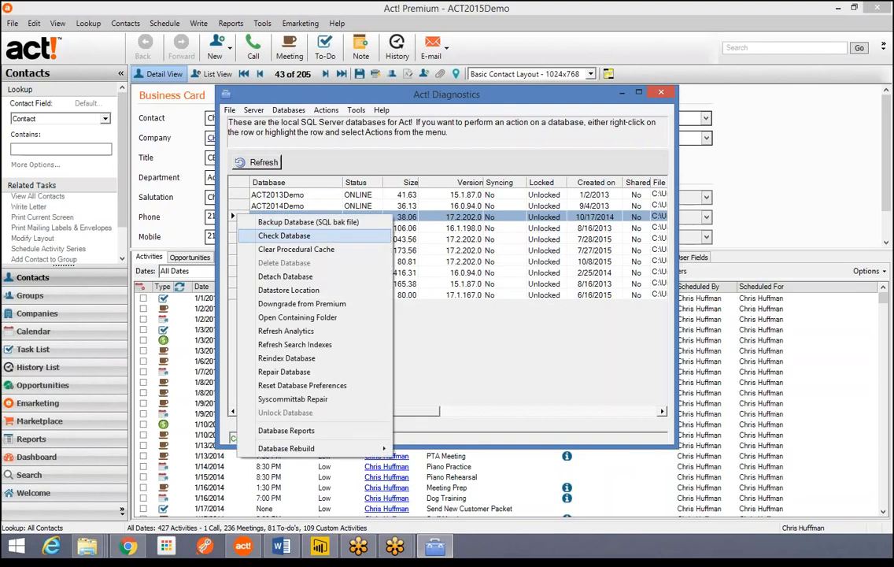
{"action": "key", "text": "Down"}
{"action": "key", "text": "Down"}
{"action": "key", "text": "Down"}
{"action": "key", "text": "Down"}
{"action": "key", "text": "Down"}
{"action": "key", "text": "Down"}
{"action": "key", "text": "Down"}
{"action": "key", "text": "Down"}
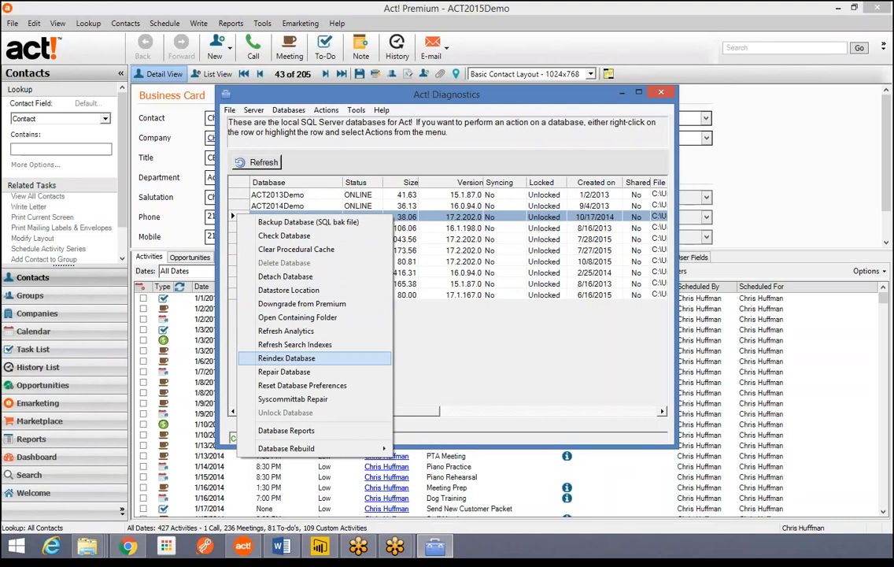
{"action": "key", "text": "Return"}
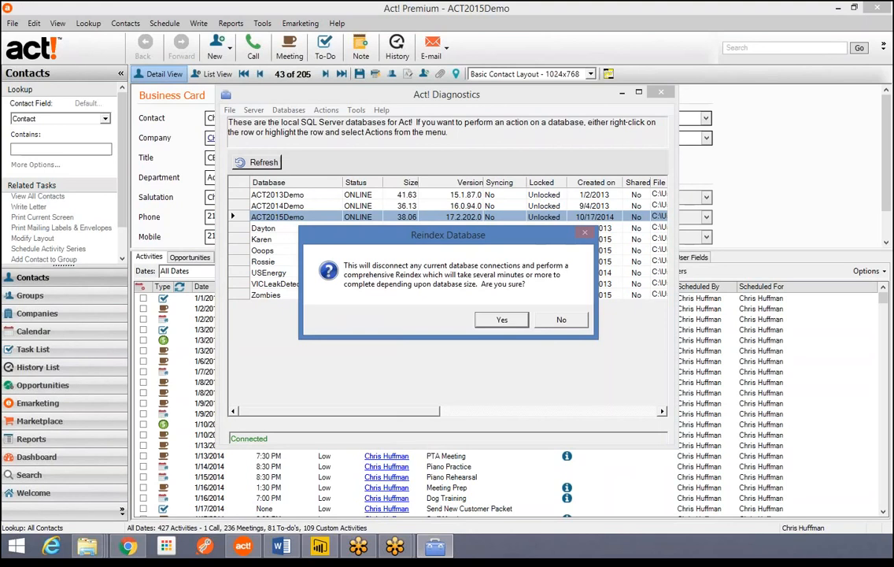
{"action": "key", "text": "Return"}
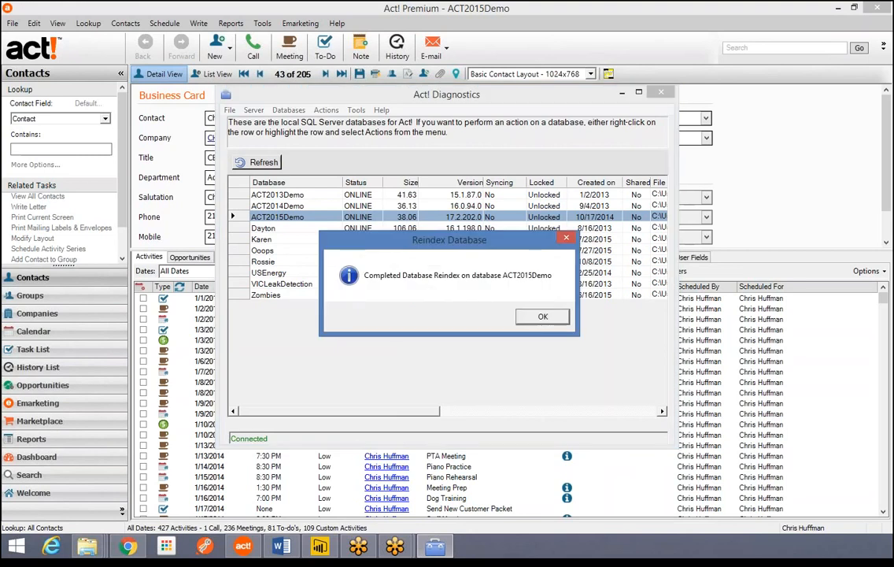
{"action": "key", "text": "Return"}
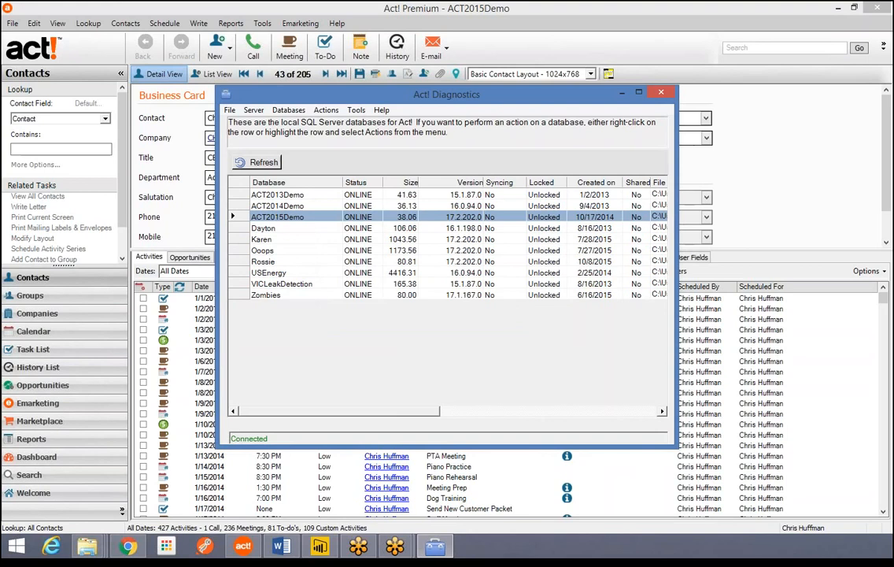
- Repair ACT2015Demo from its actions menu and acknowledge the Database Repair message
{"action": "right_click", "coordinate": [251, 219]}
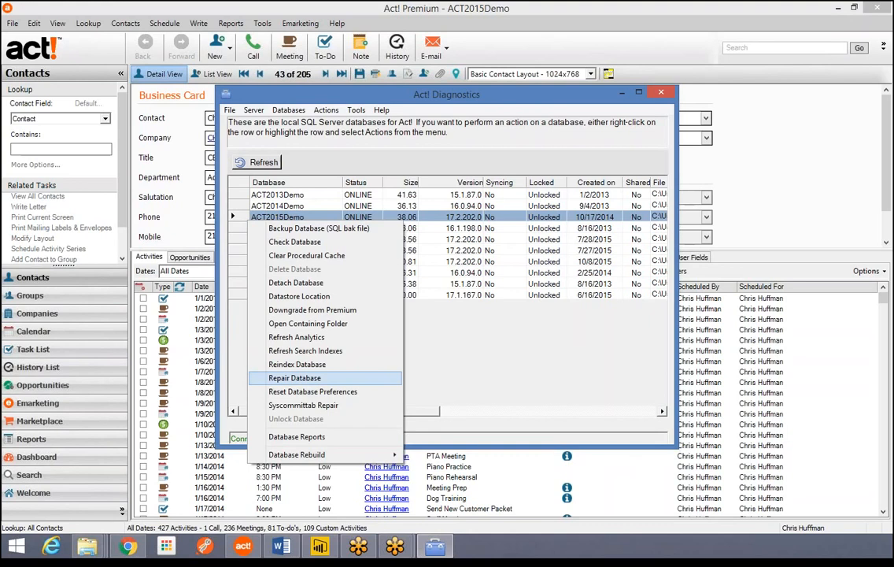
{"action": "key", "text": "Return"}
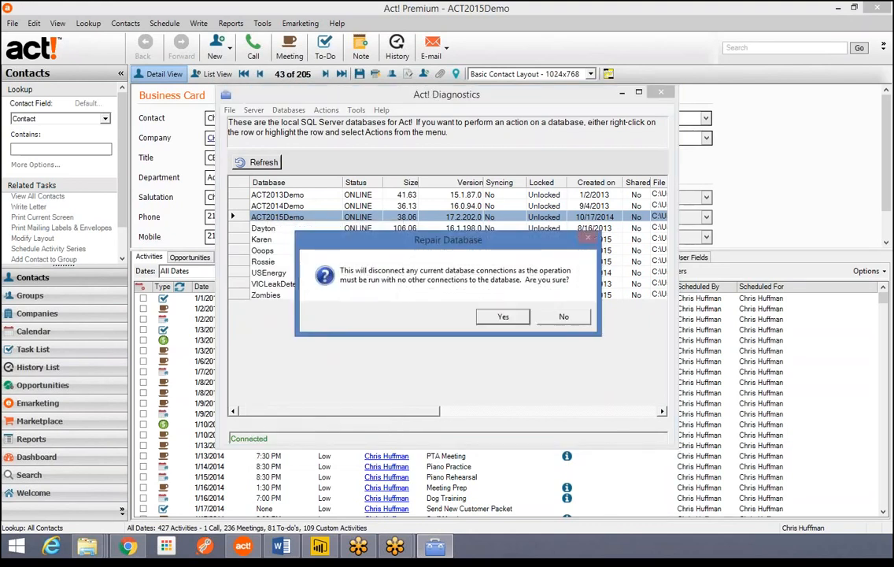
{"action": "key", "text": "Return"}
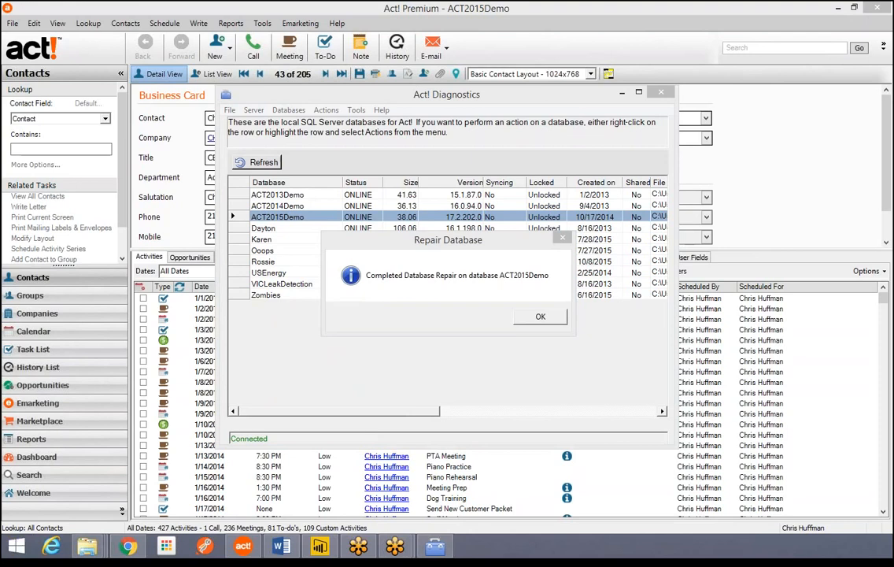
{"action": "left_click", "coordinate": [540, 316]}
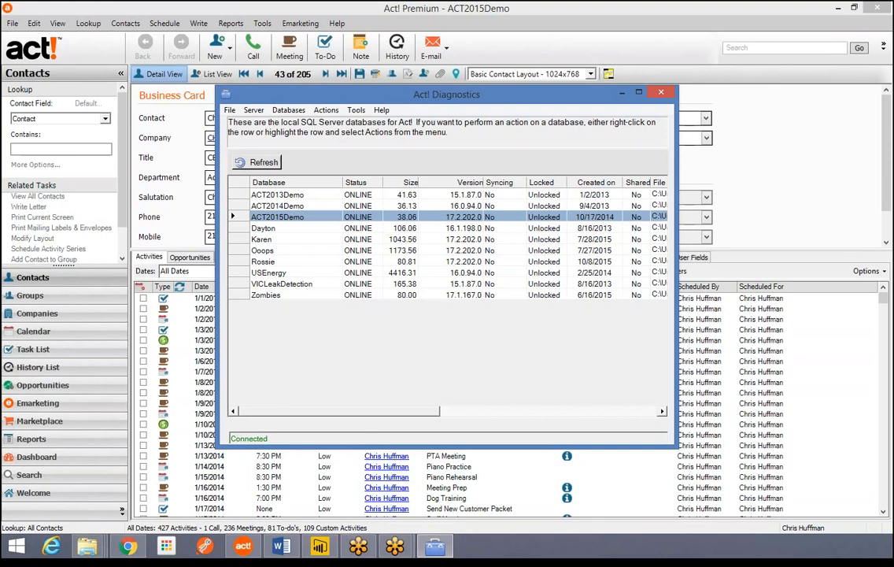
- Rebuild ACT2015Demo's metadata, then refresh the list to show it at size 40.25
{"action": "right_click", "coordinate": [234, 218]}
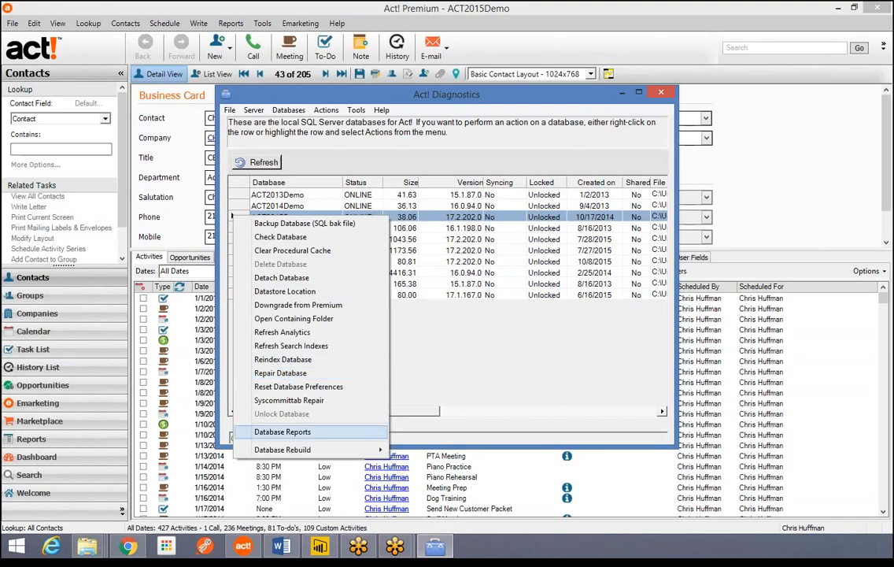
{"action": "mouse_move", "coordinate": [299, 450]}
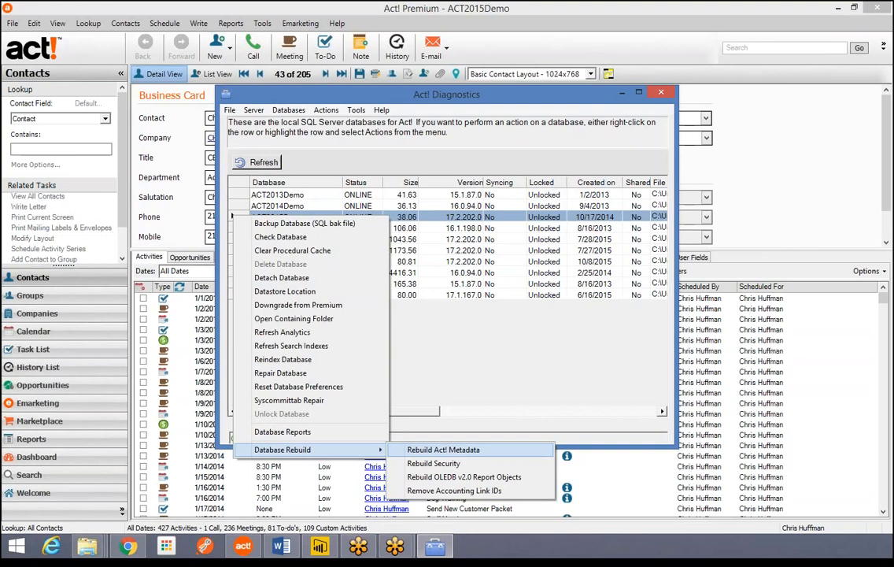
{"action": "key", "text": "Return"}
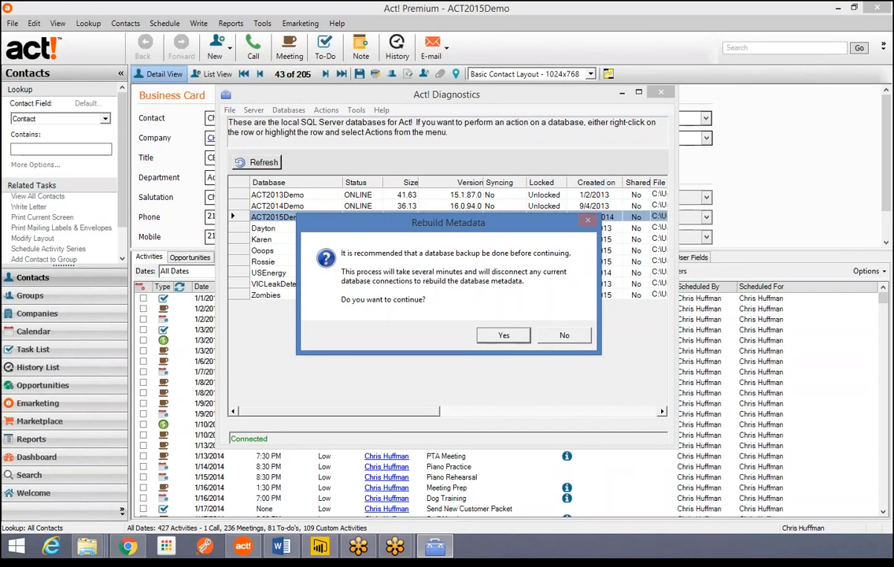
{"action": "key", "text": "Return"}
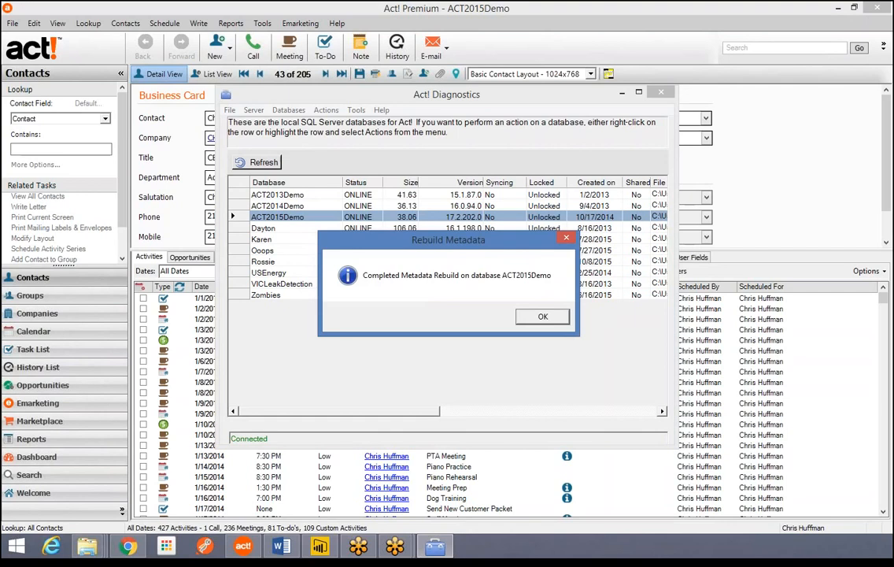
{"action": "key", "text": "Return"}
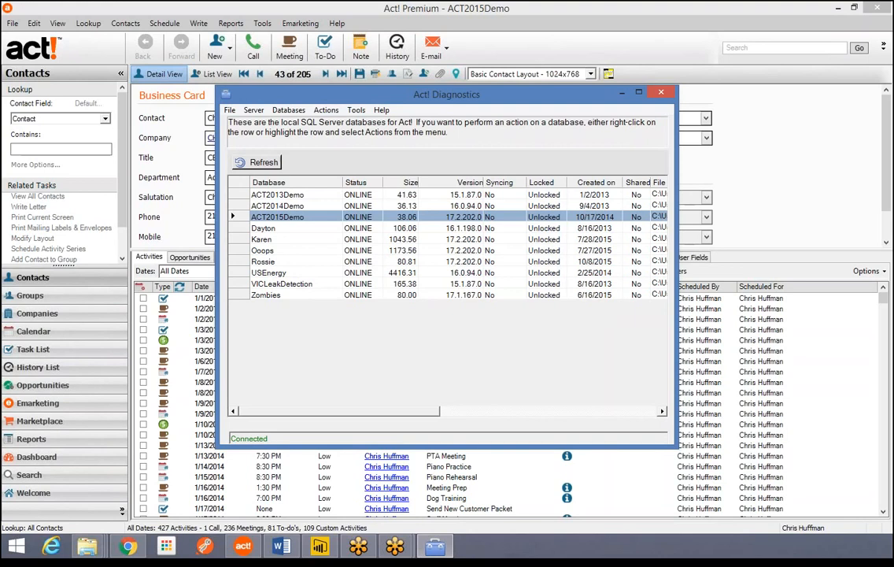
{"action": "left_click", "coordinate": [257, 162]}
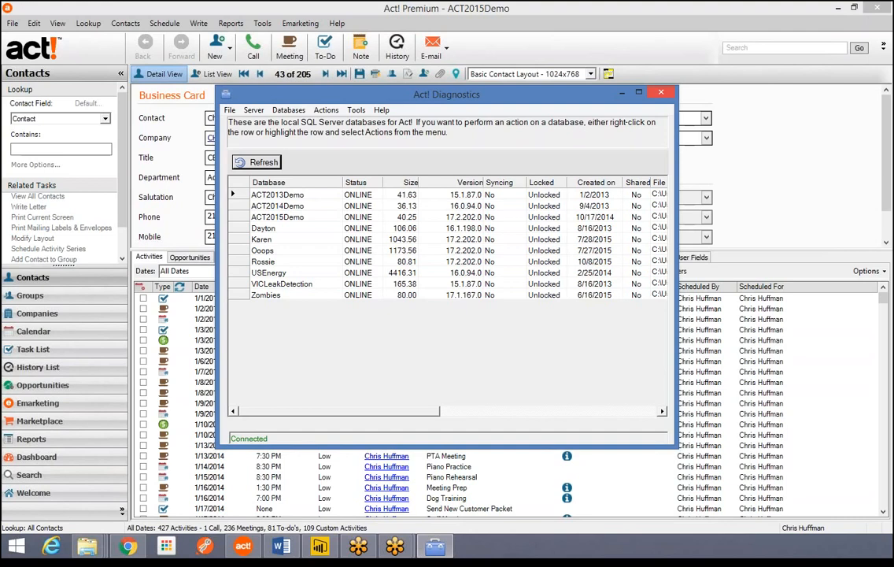
- Close Act! Diagnostics to return to the ACT2015Demo contact record
{"action": "left_click", "coordinate": [662, 92]}
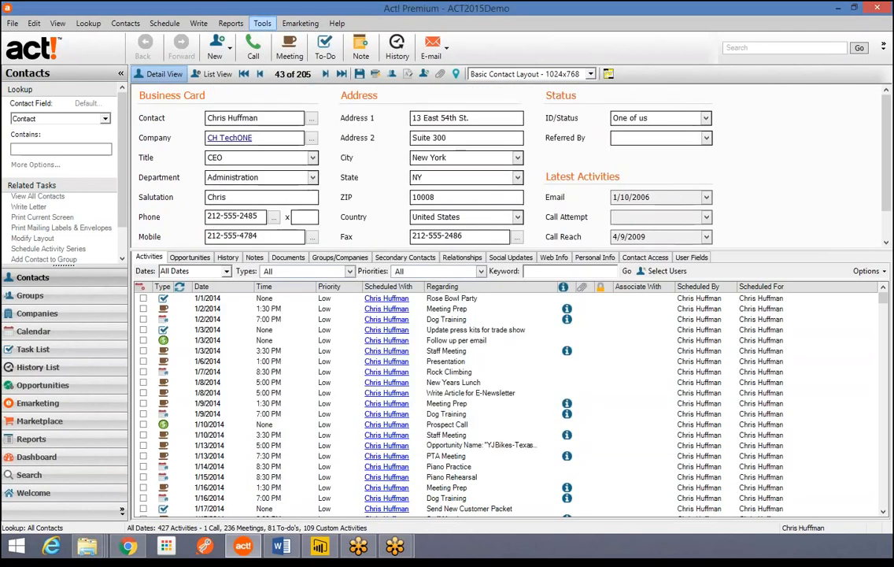
{"action": "left_click", "coordinate": [262, 23]}
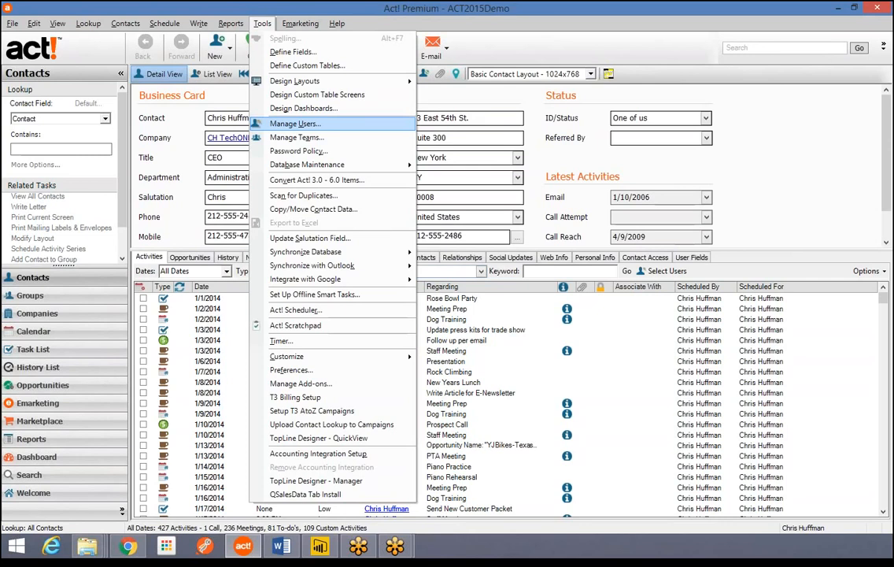
{"action": "left_click", "coordinate": [296, 123]}
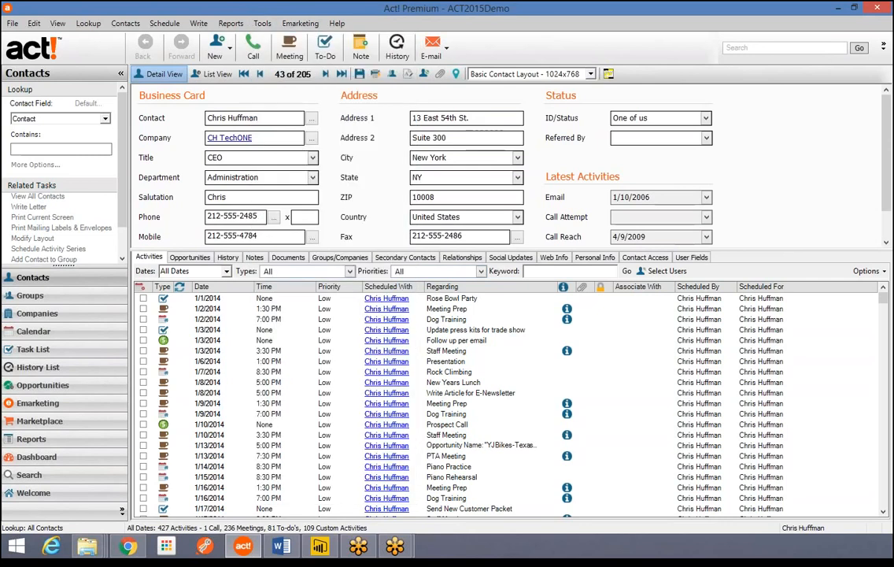
{"action": "left_click_drag", "start_coordinate": [394, 129], "coordinate": [303, 56]}
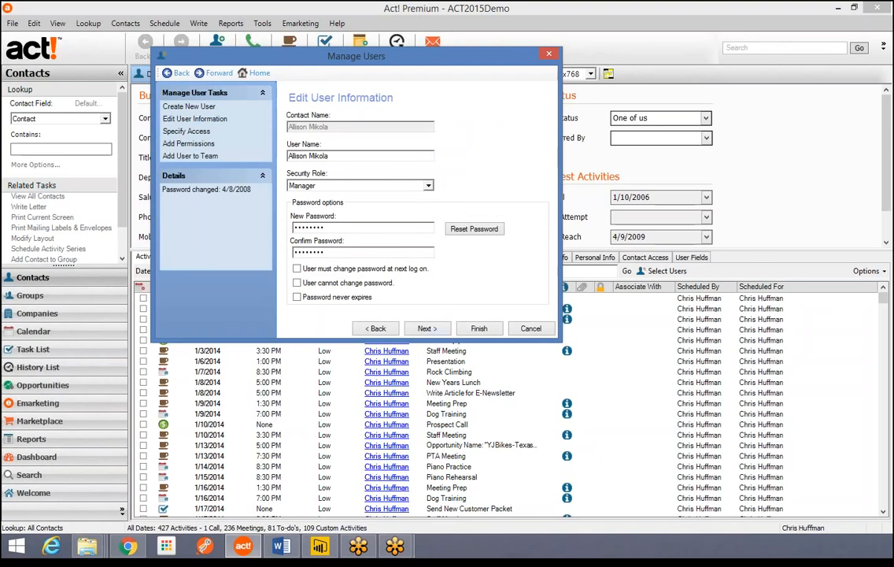
{"action": "left_click", "coordinate": [427, 329]}
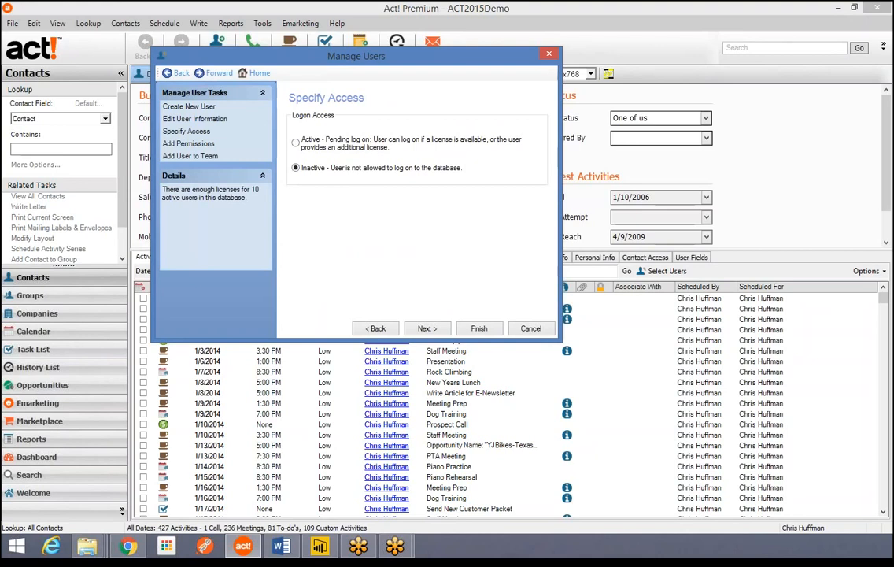
{"action": "left_click", "coordinate": [375, 328]}
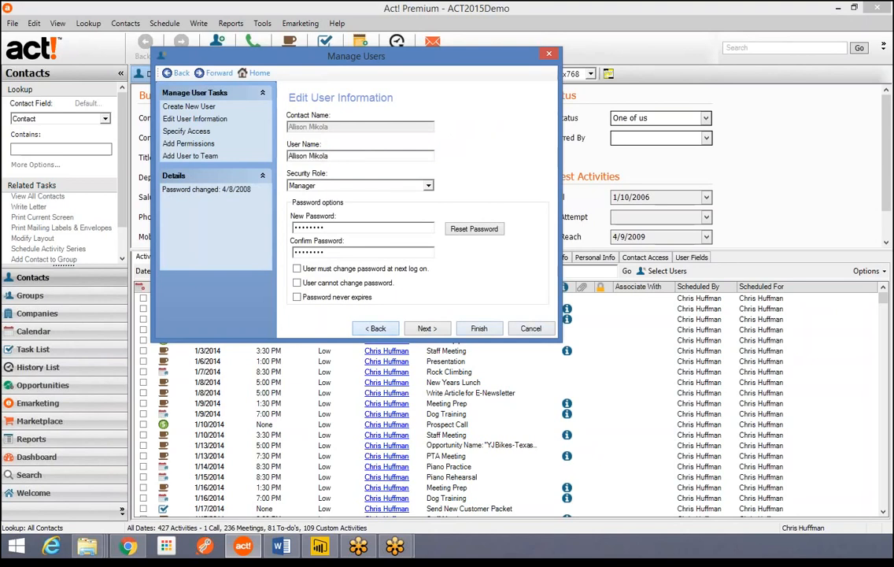
{"action": "left_click", "coordinate": [376, 328]}
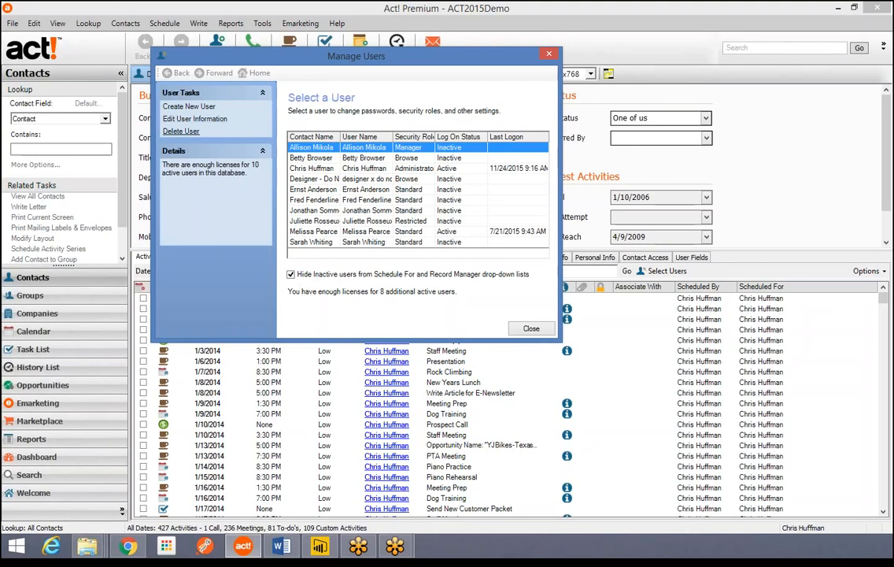
{"action": "left_click", "coordinate": [181, 131]}
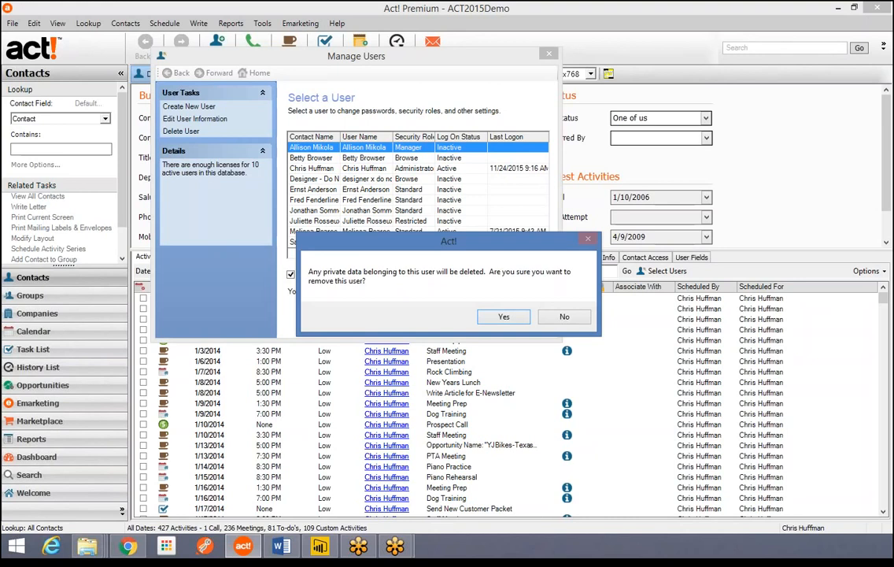
{"action": "left_click", "coordinate": [564, 317]}
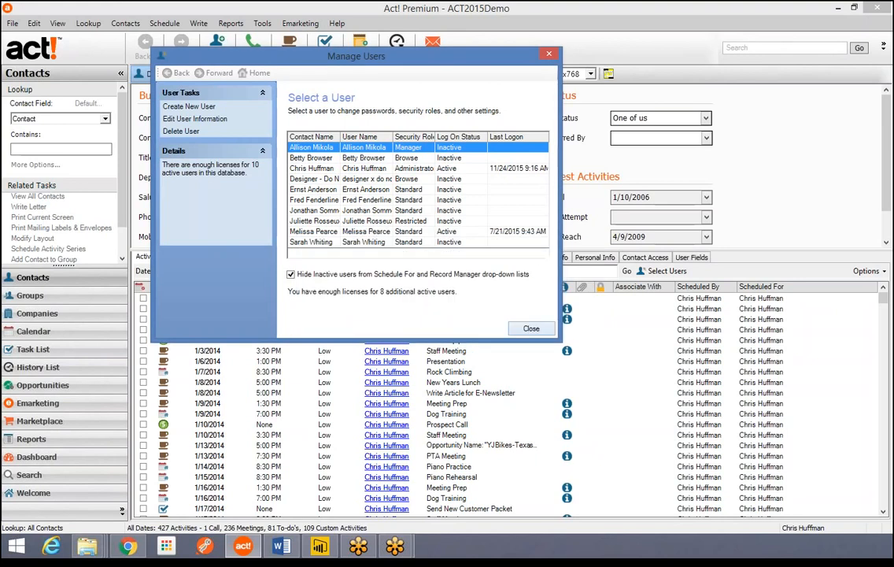
{"action": "left_click", "coordinate": [532, 328]}
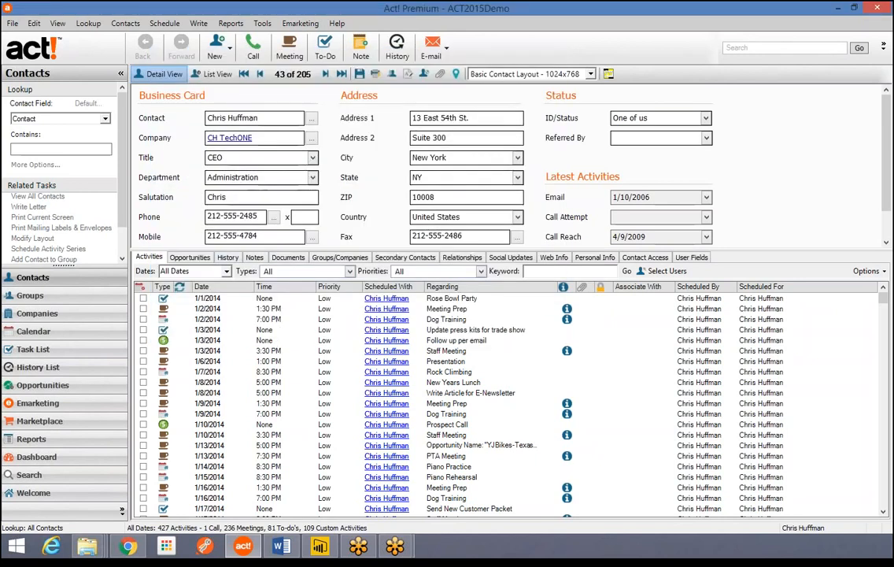
- Show the contact's 113 history entries and preview the Review PeachTree Setup and USA Sales Meeting entries
{"action": "left_click", "coordinate": [227, 258]}
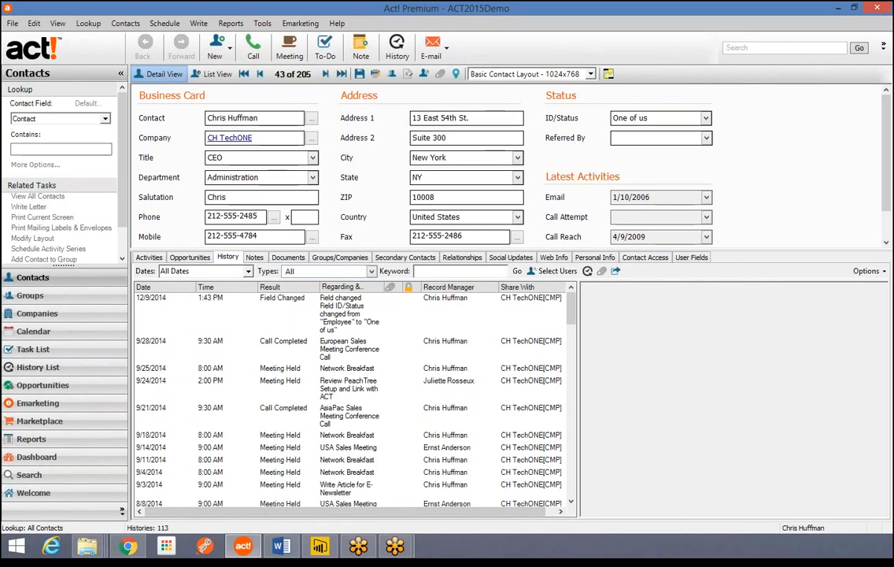
{"action": "left_click", "coordinate": [350, 389]}
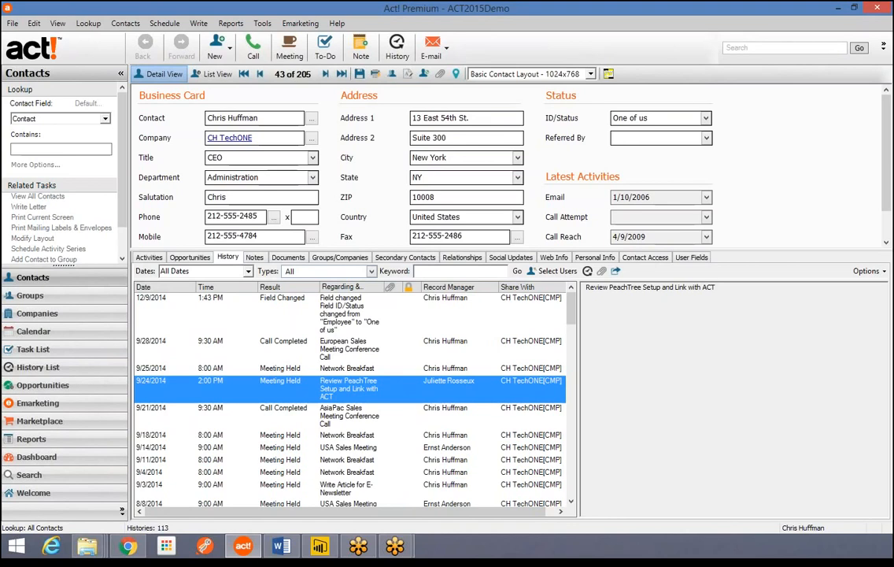
{"action": "left_click", "coordinate": [350, 447]}
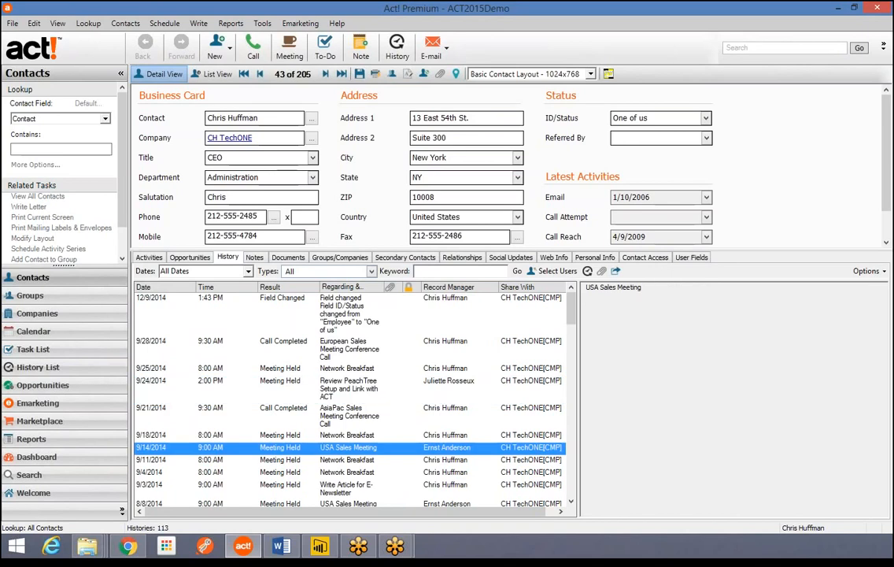
{"action": "scroll", "coordinate": [349, 447], "scroll_direction": "down", "scroll_amount": 2}
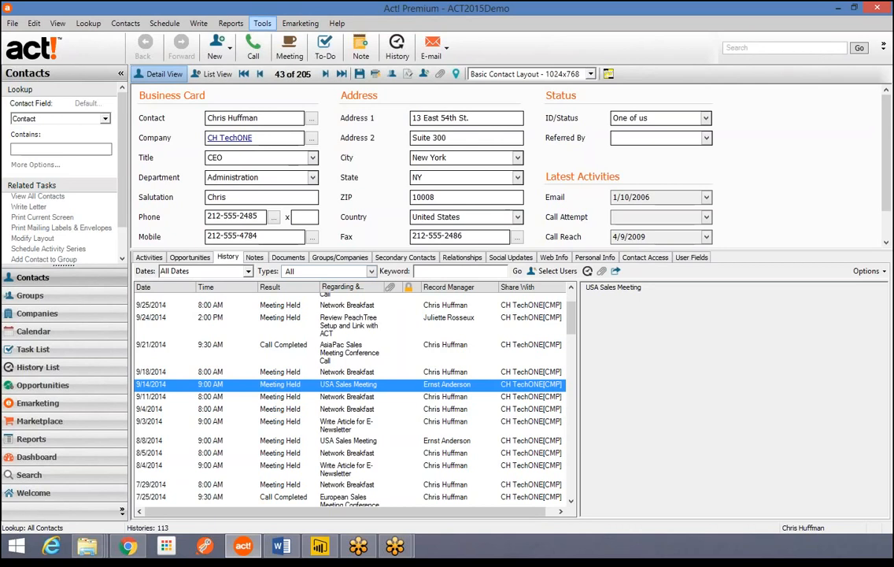
- Begin deleting the fifth, Standard-role user, choose an administrator to receive its records, then abandon the deletion
{"action": "left_click", "coordinate": [262, 23]}
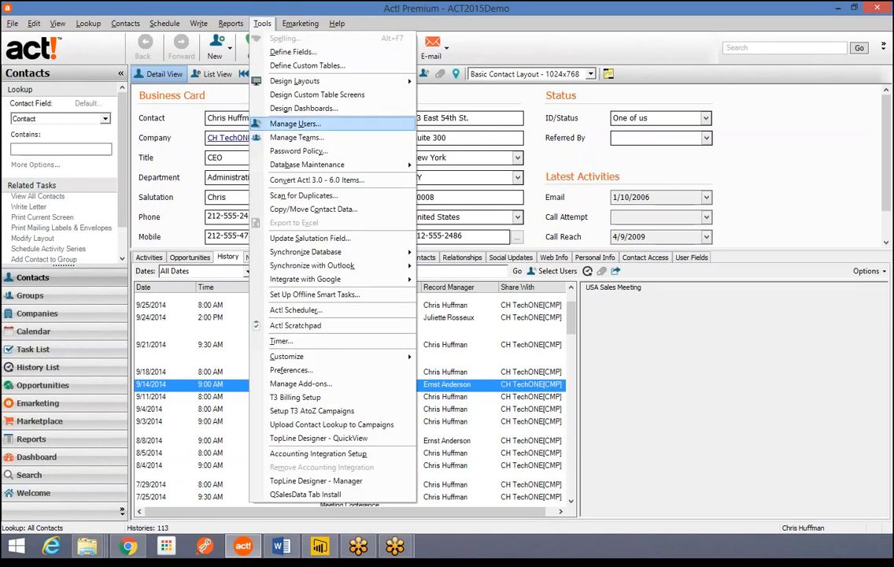
{"action": "left_click", "coordinate": [295, 123]}
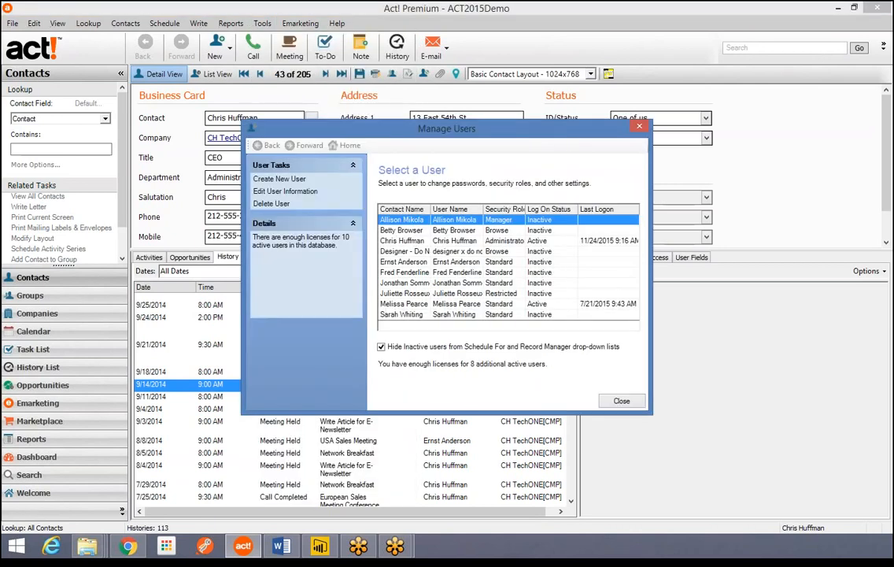
{"action": "left_click", "coordinate": [404, 261]}
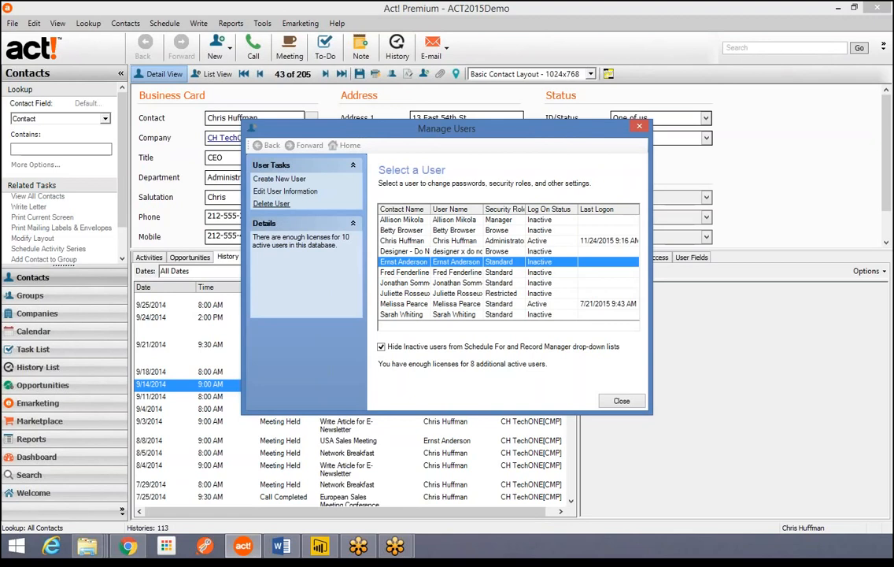
{"action": "left_click", "coordinate": [271, 203]}
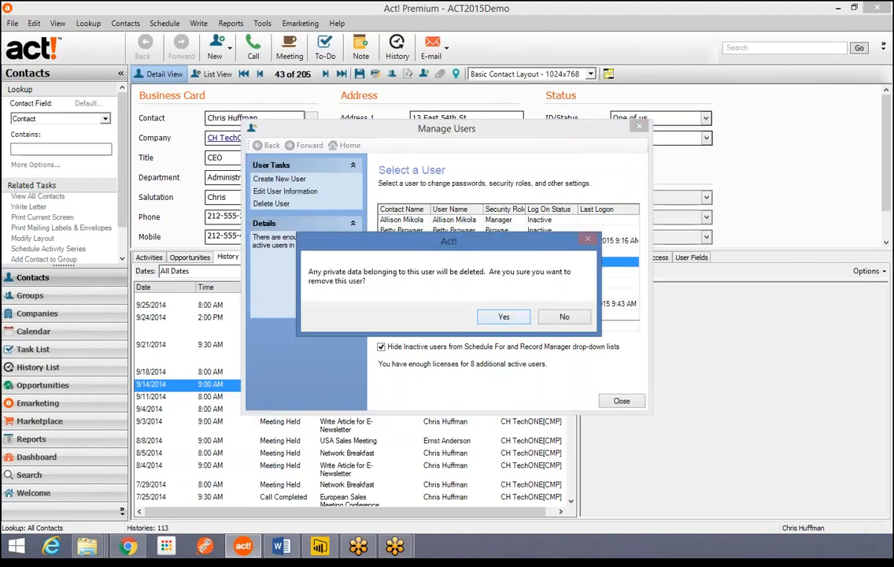
{"action": "key", "text": "Return"}
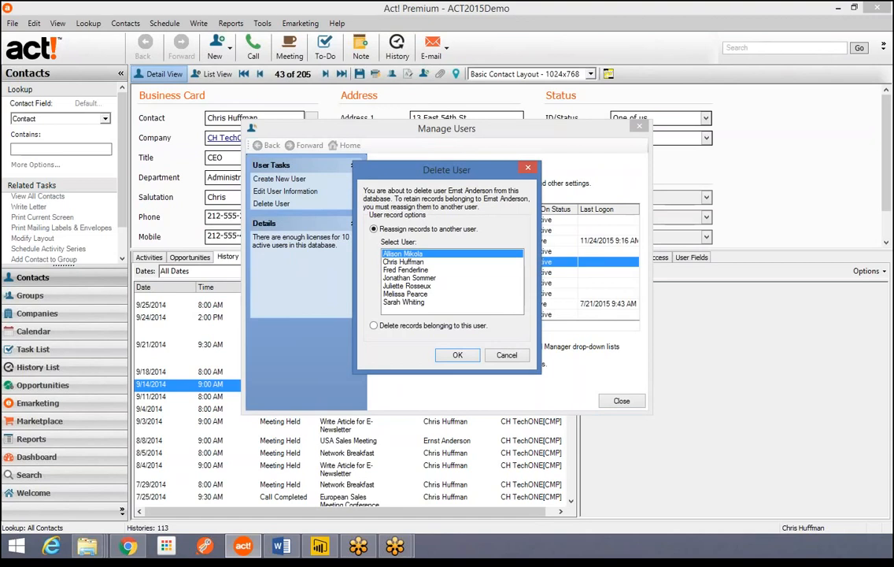
{"action": "left_click", "coordinate": [404, 262]}
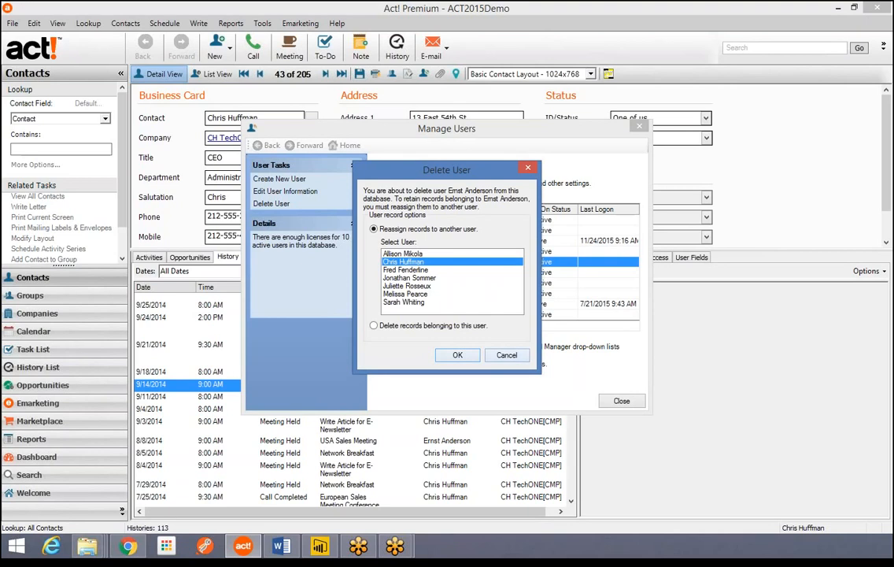
{"action": "left_click", "coordinate": [507, 355]}
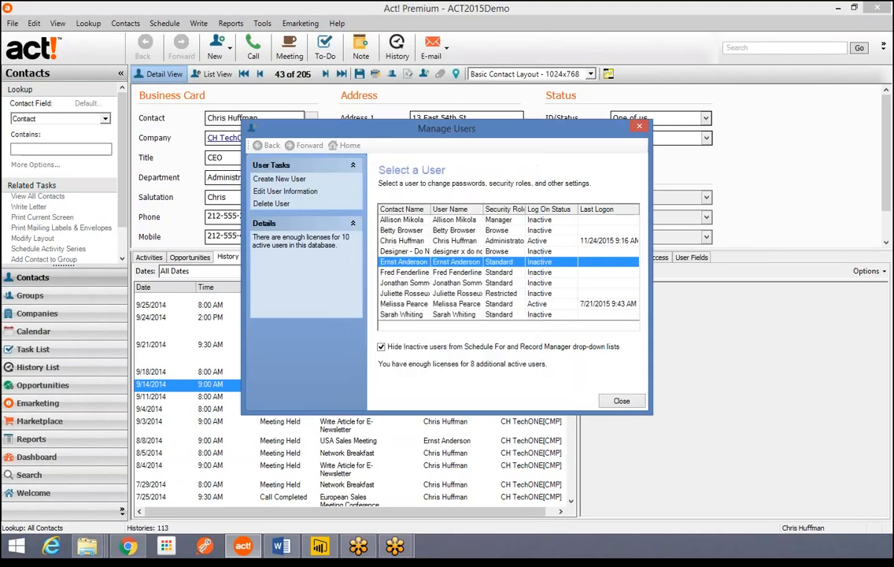
- Review the chosen user's information and logon access settings, then close user management
{"action": "left_click", "coordinate": [285, 191]}
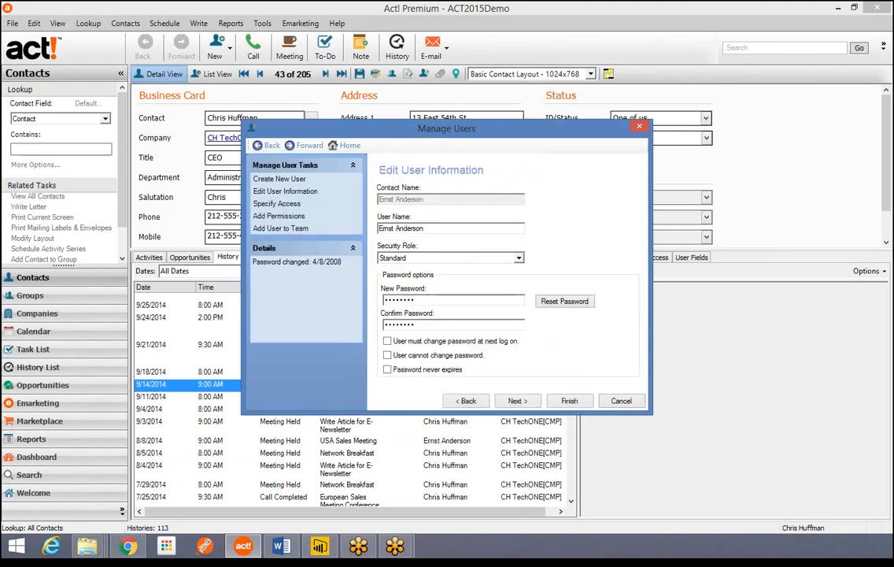
{"action": "left_click", "coordinate": [518, 401]}
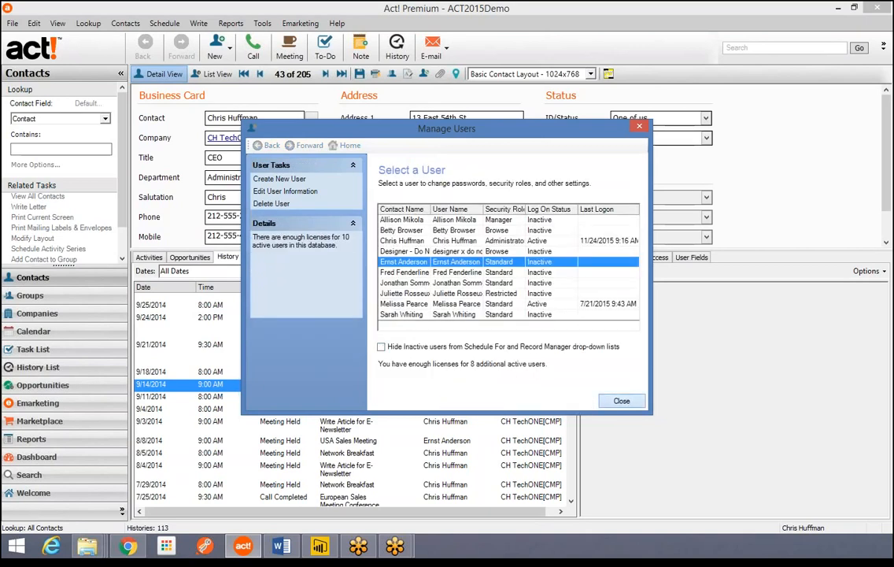
{"action": "left_click", "coordinate": [622, 401]}
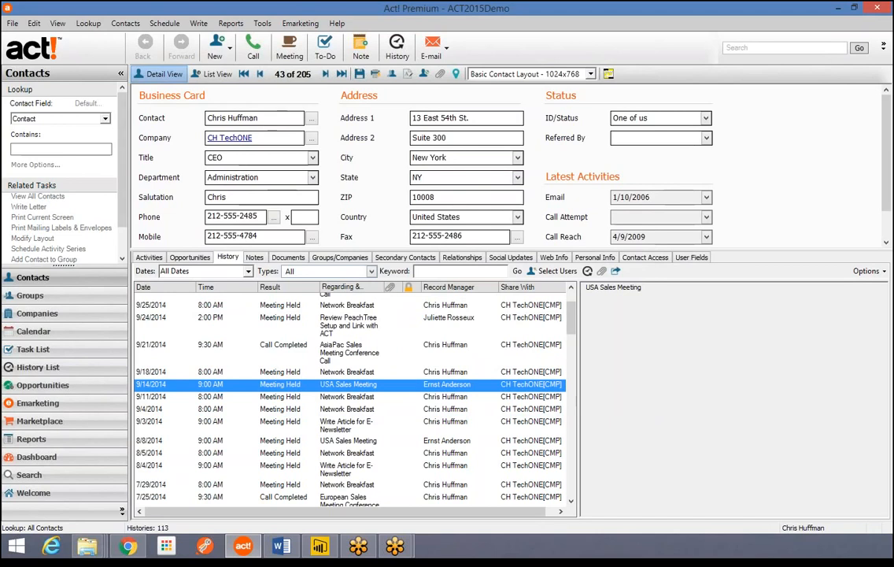
- Begin a call with the contact, check which users it can be scheduled for, then cancel without scheduling
{"action": "left_click", "coordinate": [253, 49]}
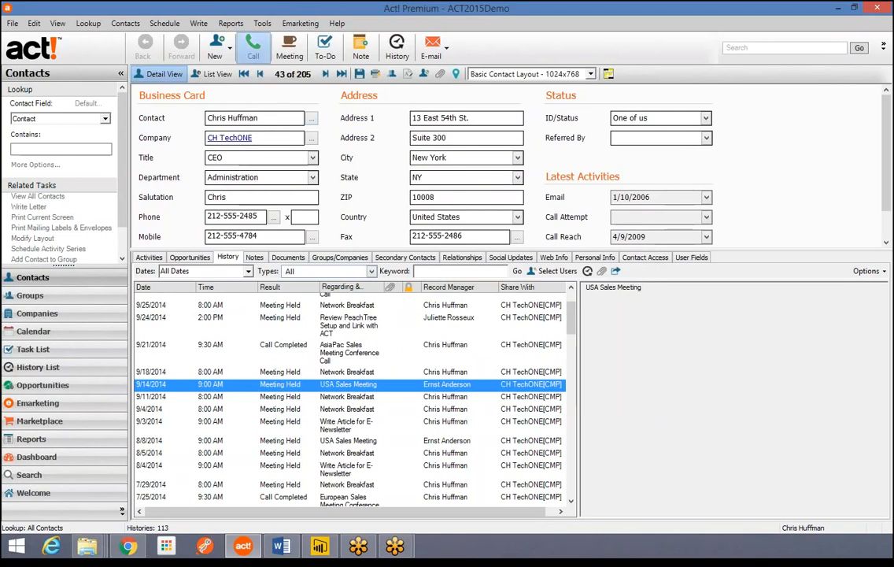
{"action": "left_click", "coordinate": [550, 371]}
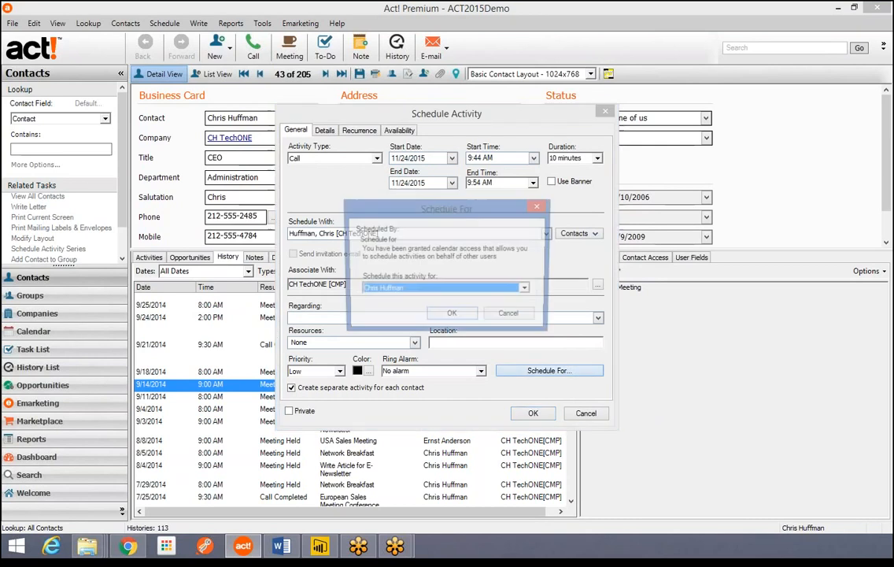
{"action": "left_click", "coordinate": [528, 290]}
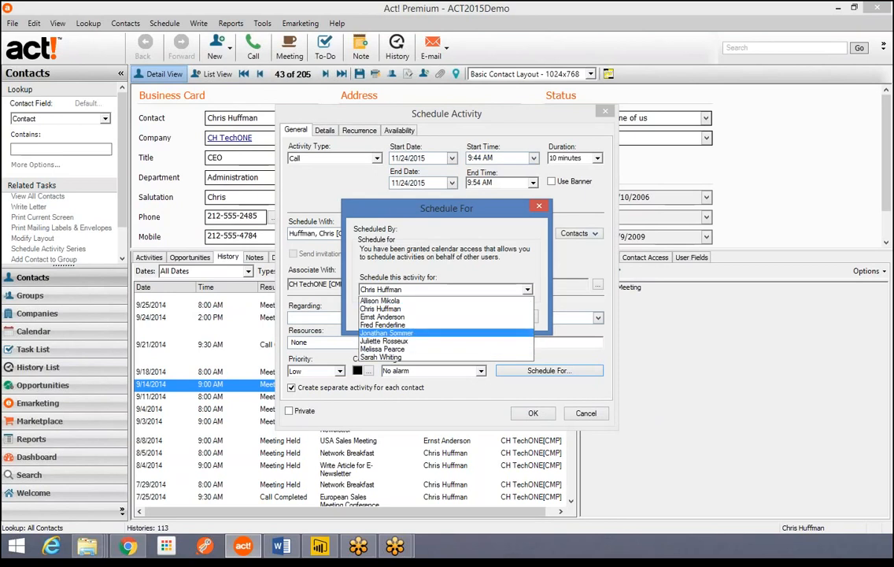
{"action": "left_click", "coordinate": [527, 289]}
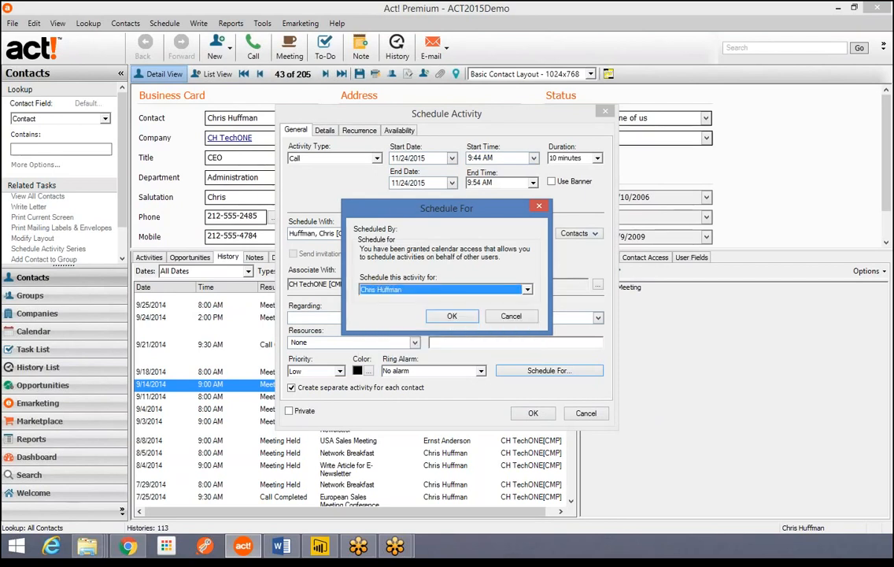
{"action": "left_click", "coordinate": [511, 316]}
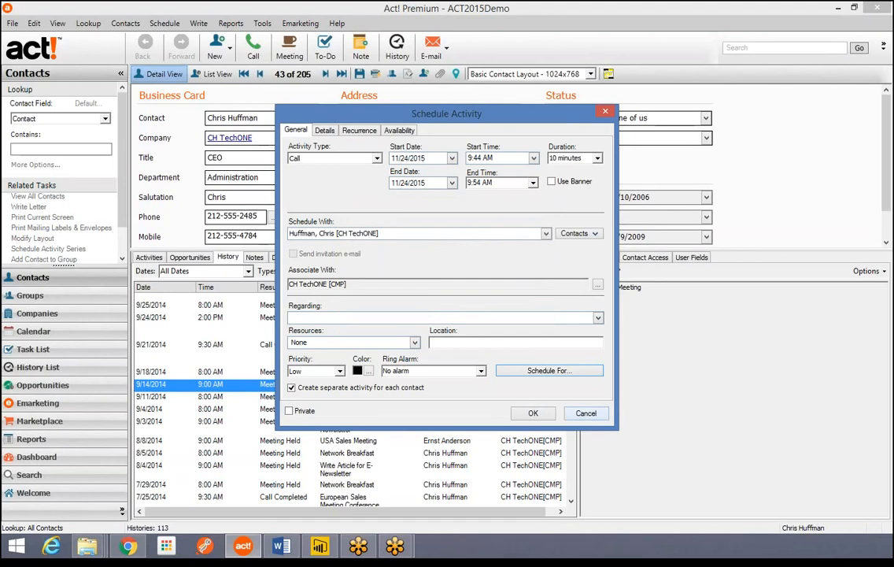
{"action": "left_click", "coordinate": [586, 414]}
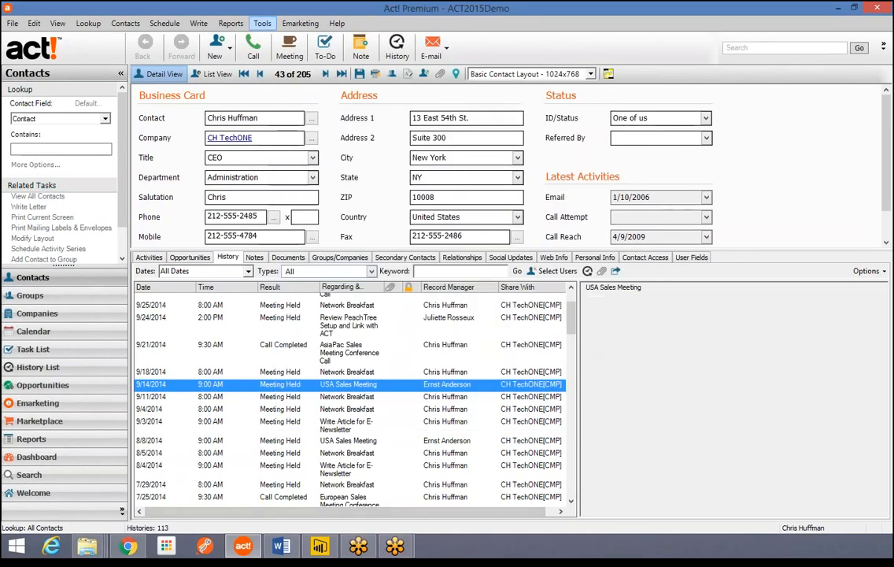
- In Manage Users, turn on 'Hide Inactive users from Schedule For and Record Manager drop-down lists'
{"action": "left_click", "coordinate": [263, 24]}
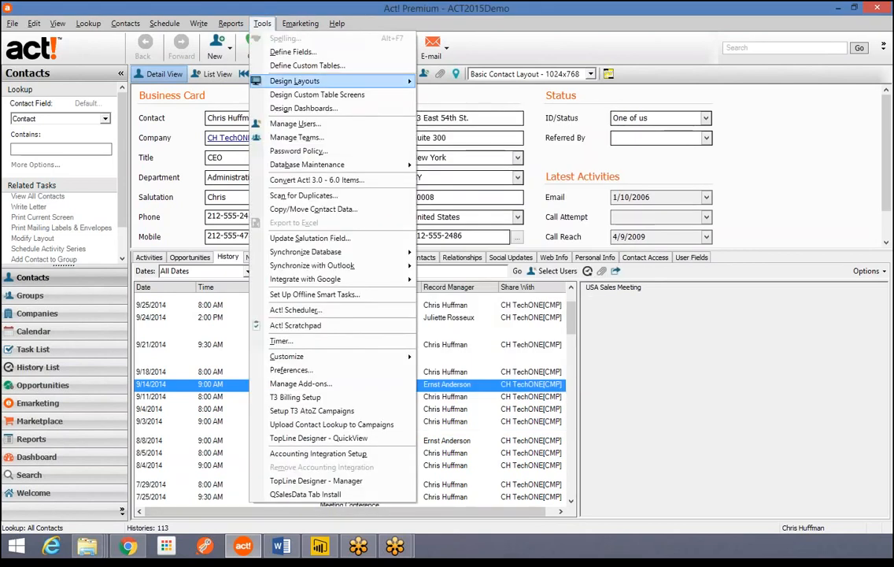
{"action": "left_click", "coordinate": [295, 123]}
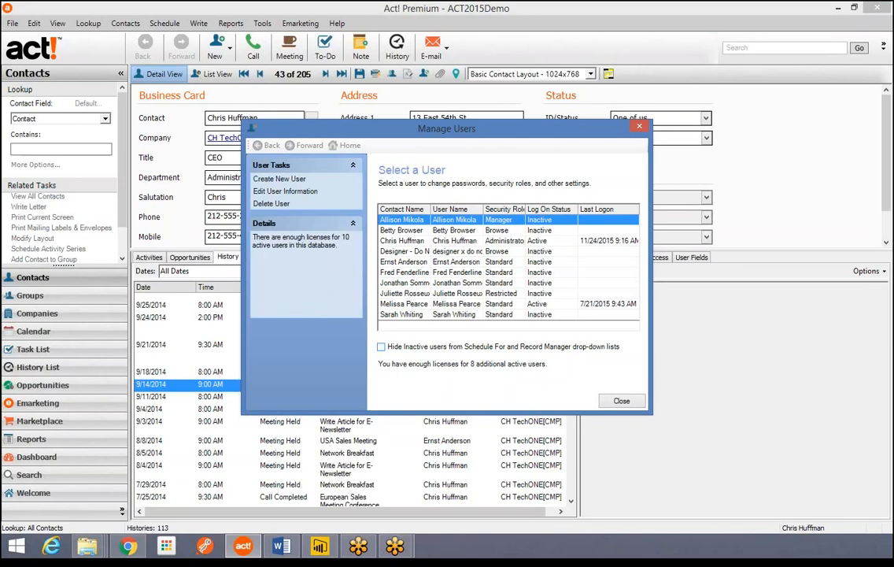
{"action": "left_click", "coordinate": [381, 347]}
{"action": "left_click", "coordinate": [622, 401]}
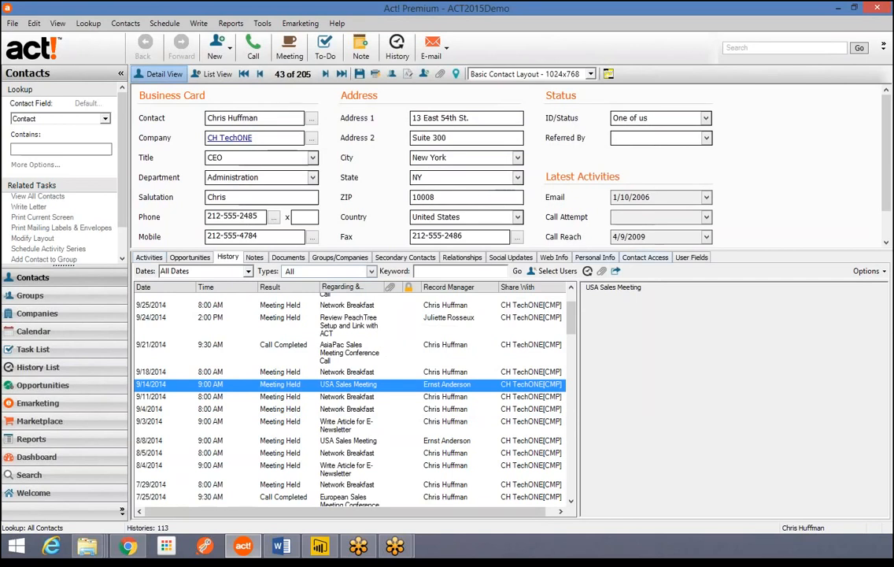
- Show Contact Access, advance to record 52, and check the two users offered as record manager
{"action": "left_click", "coordinate": [645, 256]}
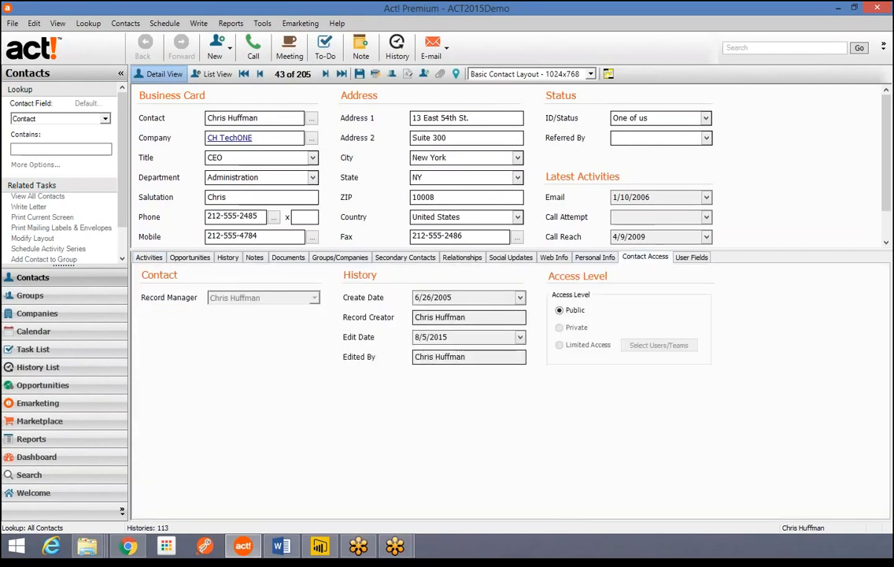
{"action": "left_click", "coordinate": [326, 74]}
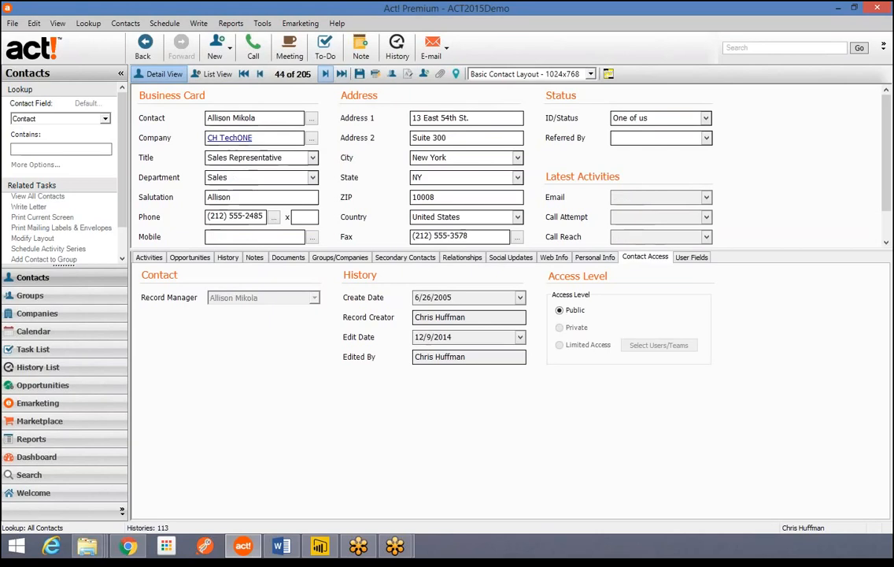
{"action": "left_click", "coordinate": [325, 74]}
{"action": "left_click", "coordinate": [326, 74]}
{"action": "left_click", "coordinate": [325, 74]}
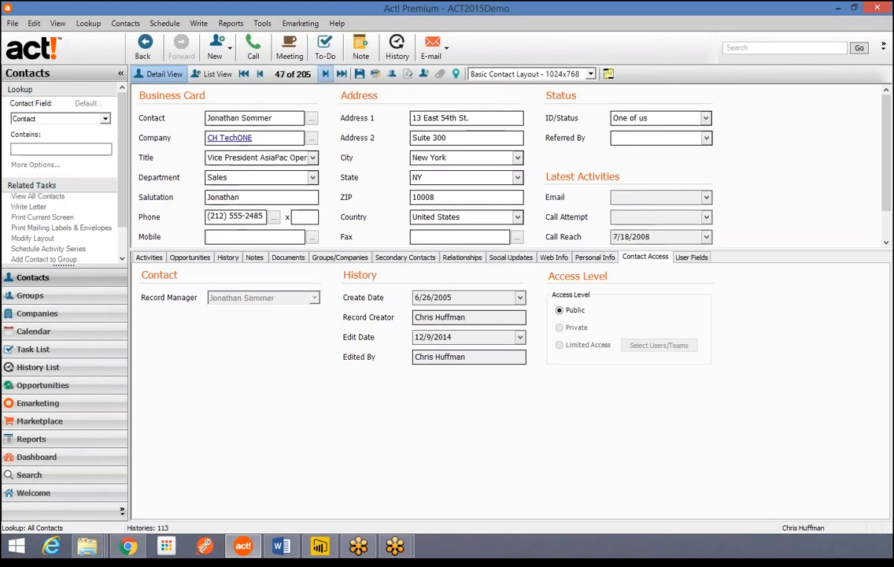
{"action": "left_click", "coordinate": [325, 74]}
{"action": "left_click", "coordinate": [325, 74]}
{"action": "left_click", "coordinate": [325, 75]}
{"action": "left_click", "coordinate": [325, 74]}
{"action": "left_click", "coordinate": [325, 74]}
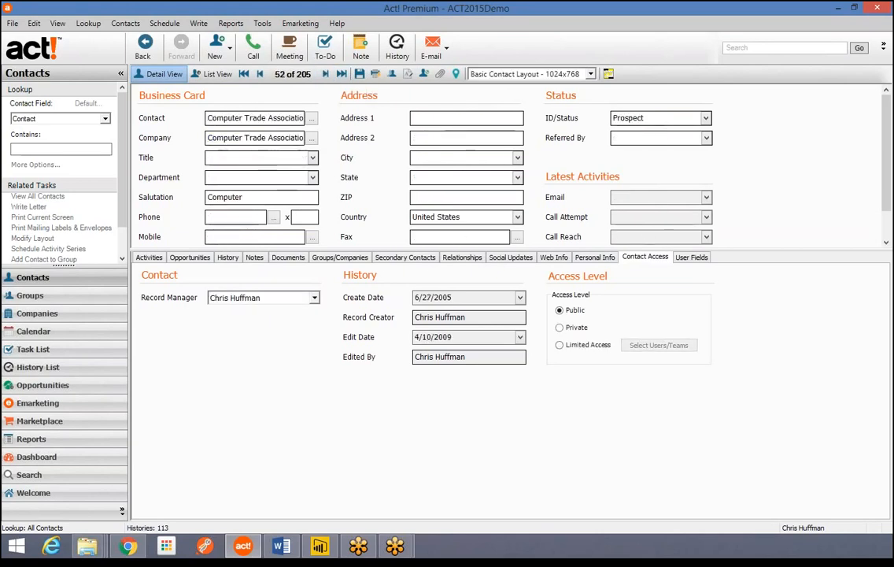
{"action": "left_click", "coordinate": [314, 298]}
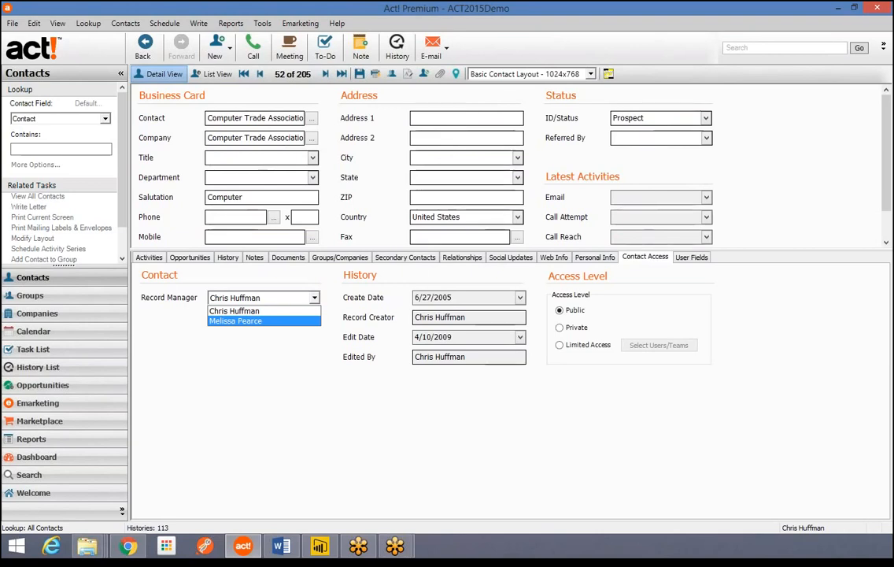
{"action": "left_click", "coordinate": [253, 47]}
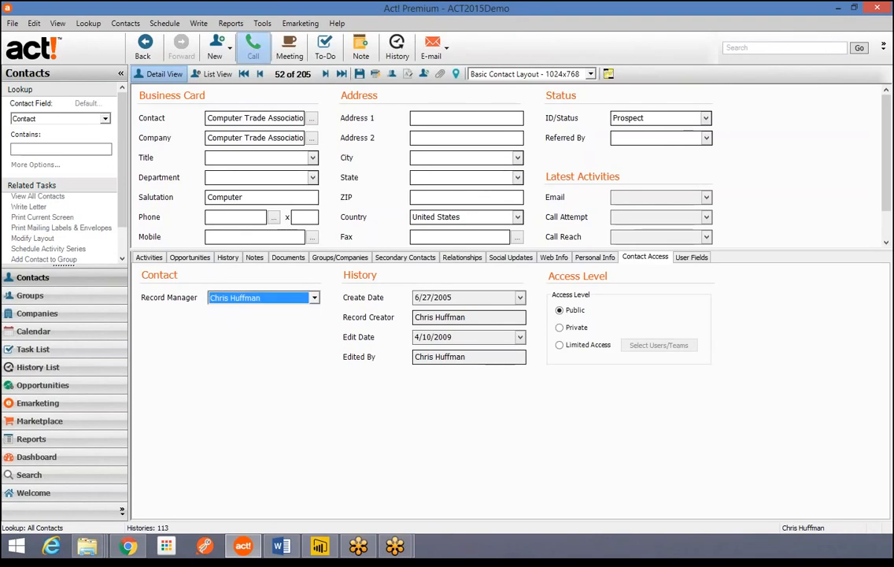
{"action": "left_click", "coordinate": [549, 371]}
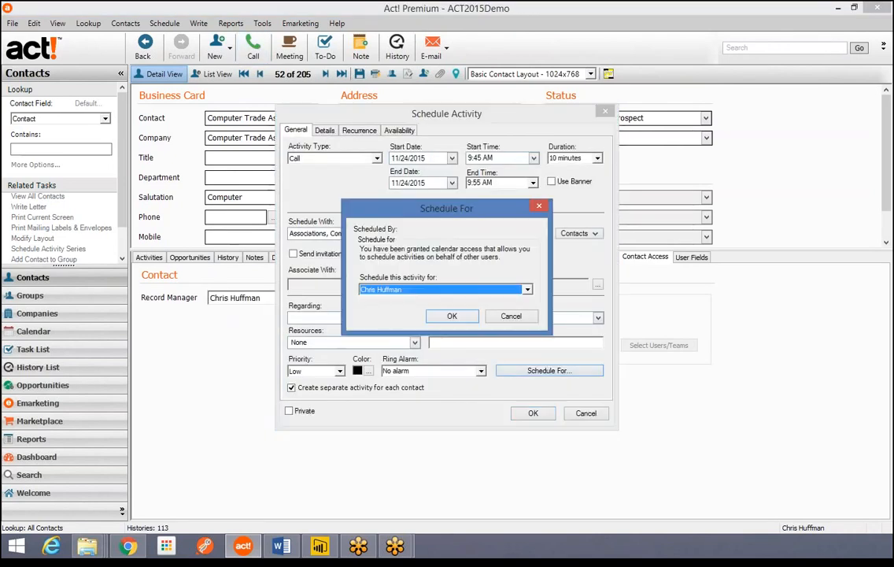
{"action": "left_click", "coordinate": [528, 290]}
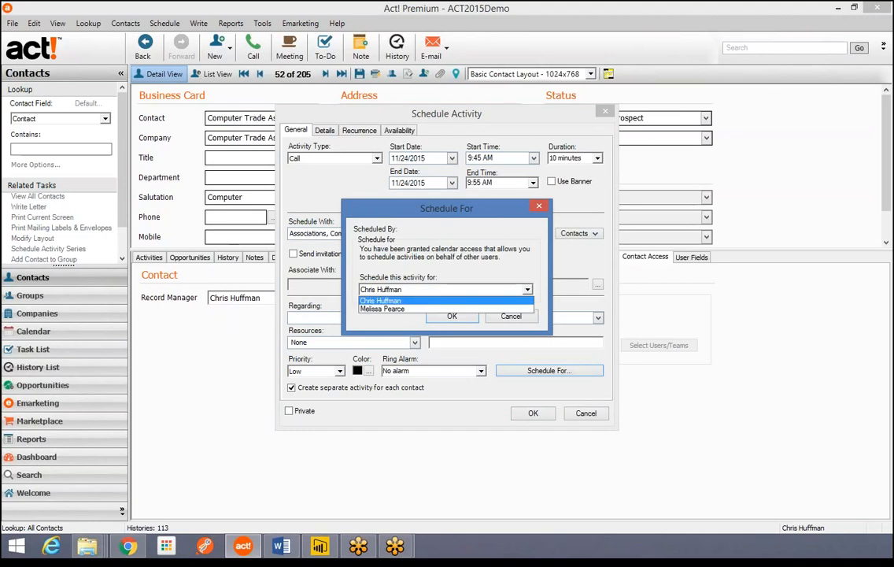
{"action": "left_click", "coordinate": [511, 316]}
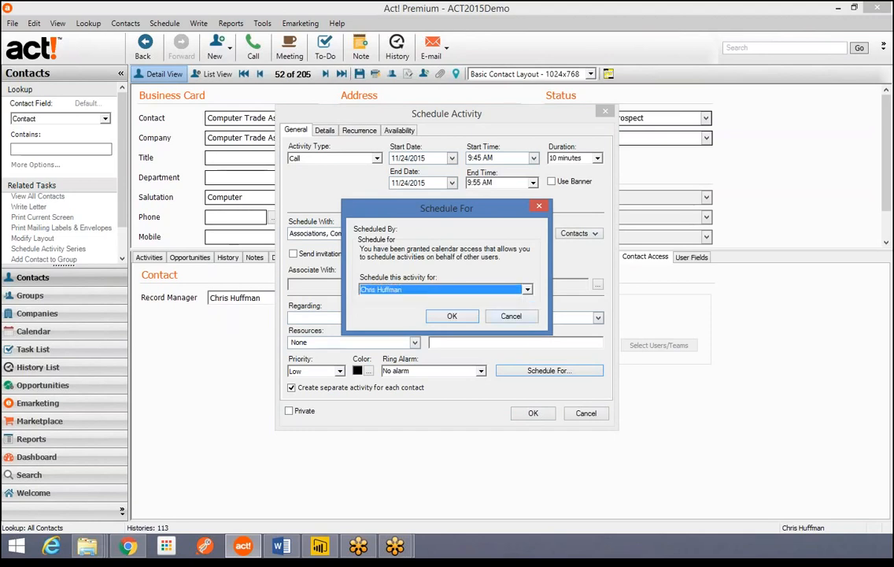
{"action": "left_click", "coordinate": [512, 317]}
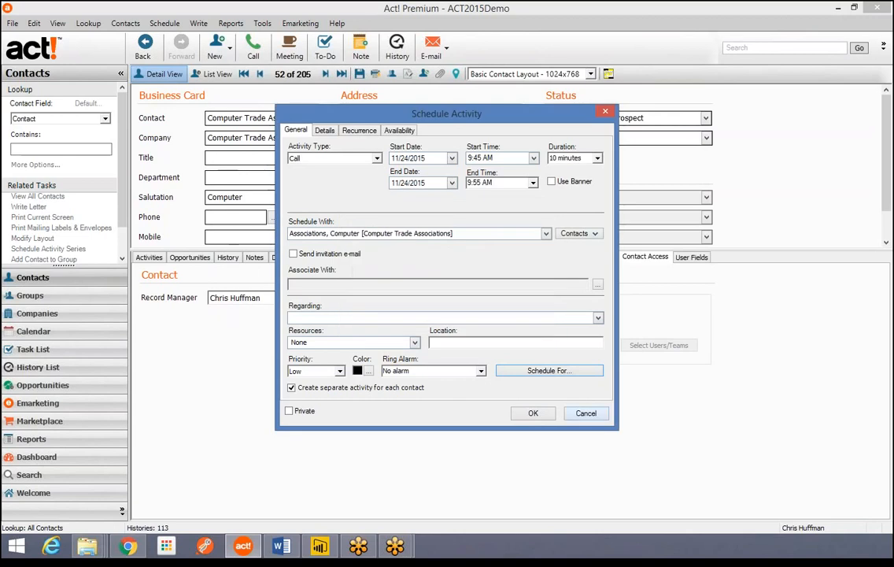
{"action": "left_click", "coordinate": [586, 413]}
{"action": "left_click", "coordinate": [262, 23]}
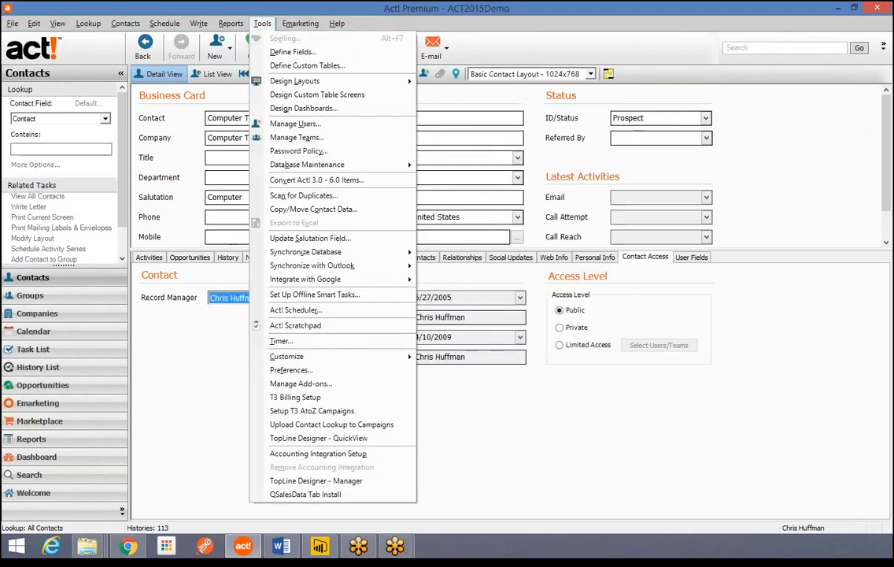
{"action": "left_click", "coordinate": [295, 124]}
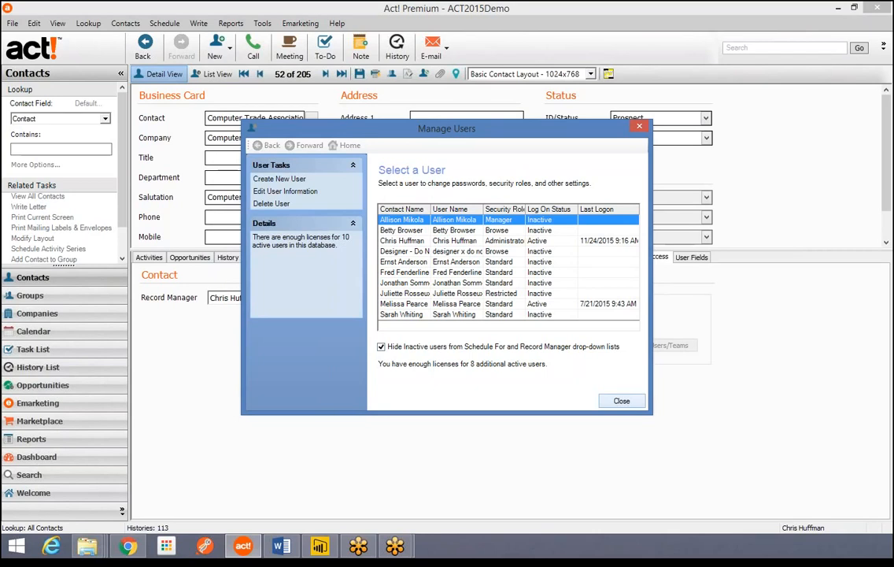
{"action": "left_click", "coordinate": [622, 401]}
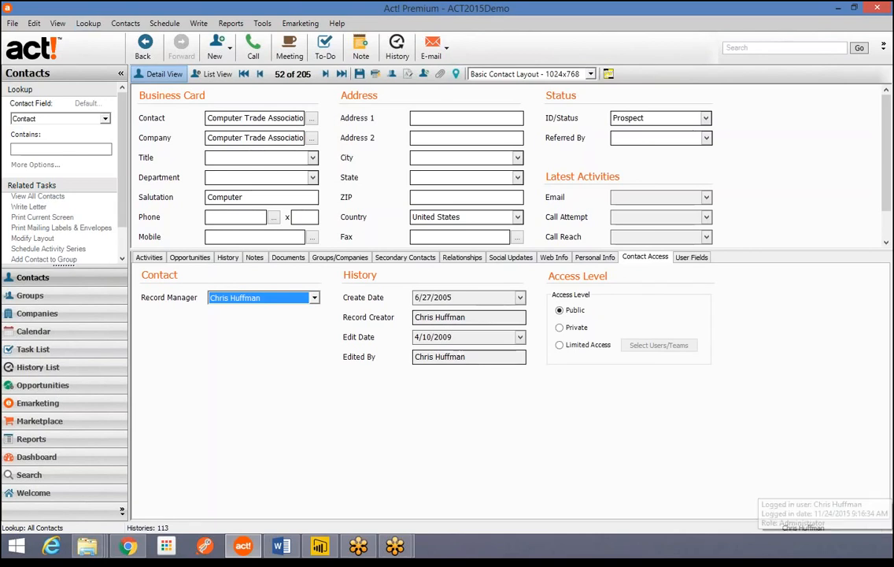
- Look up My Record and scroll through its 113-entry history of meetings and calls
{"action": "left_click", "coordinate": [88, 23]}
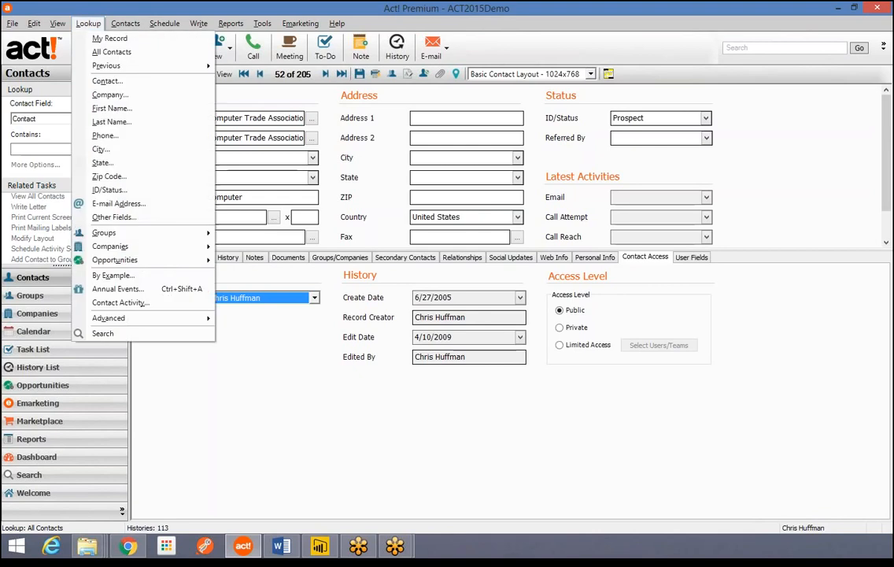
{"action": "left_click", "coordinate": [109, 37]}
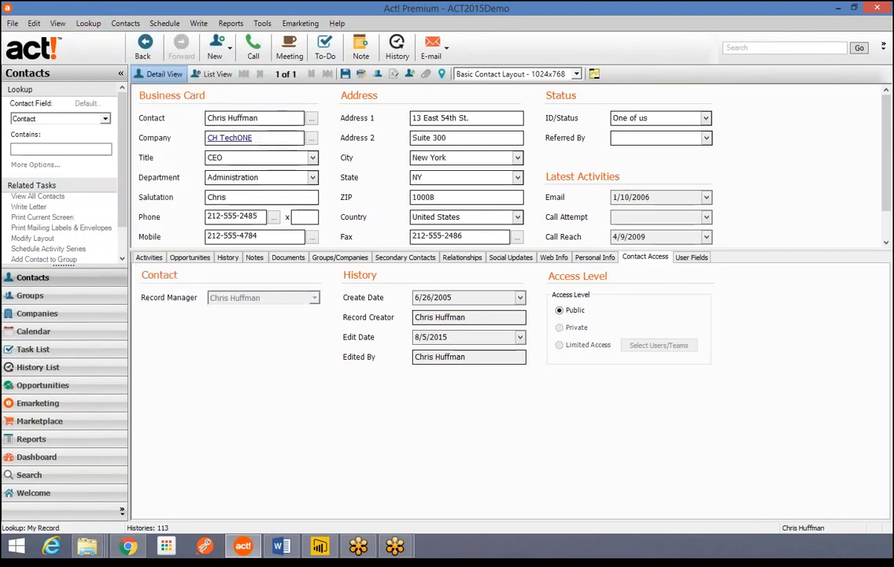
{"action": "left_click", "coordinate": [227, 257]}
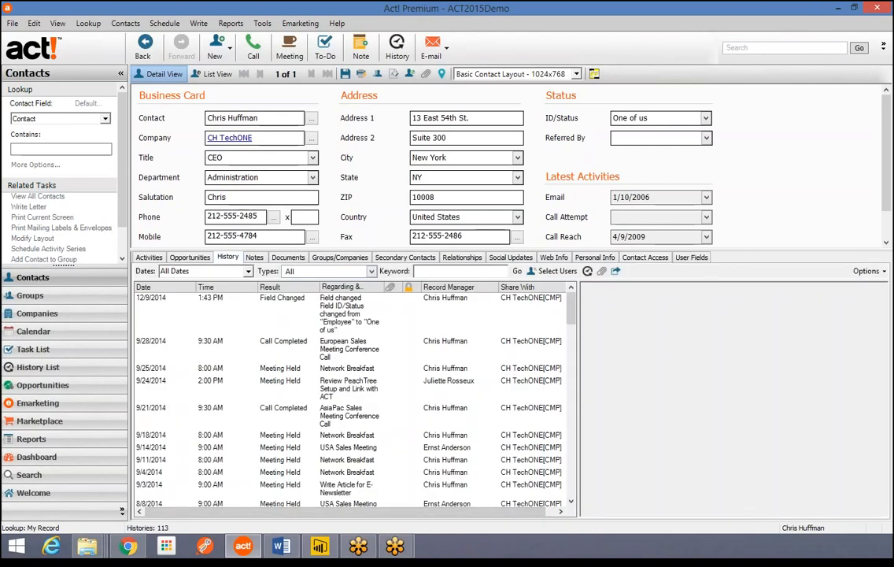
{"action": "scroll", "coordinate": [352, 398], "scroll_direction": "down", "scroll_amount": 10}
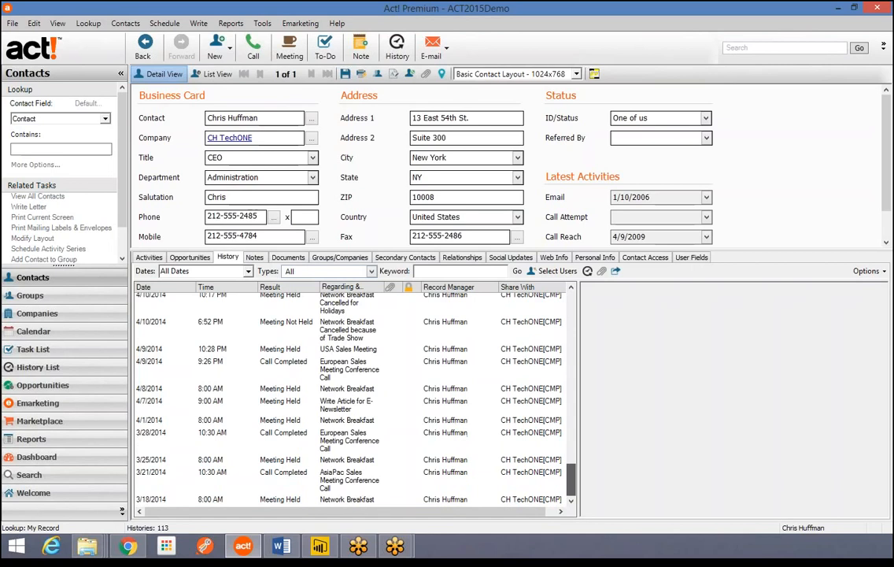
{"action": "scroll", "coordinate": [352, 397], "scroll_direction": "up", "scroll_amount": 10}
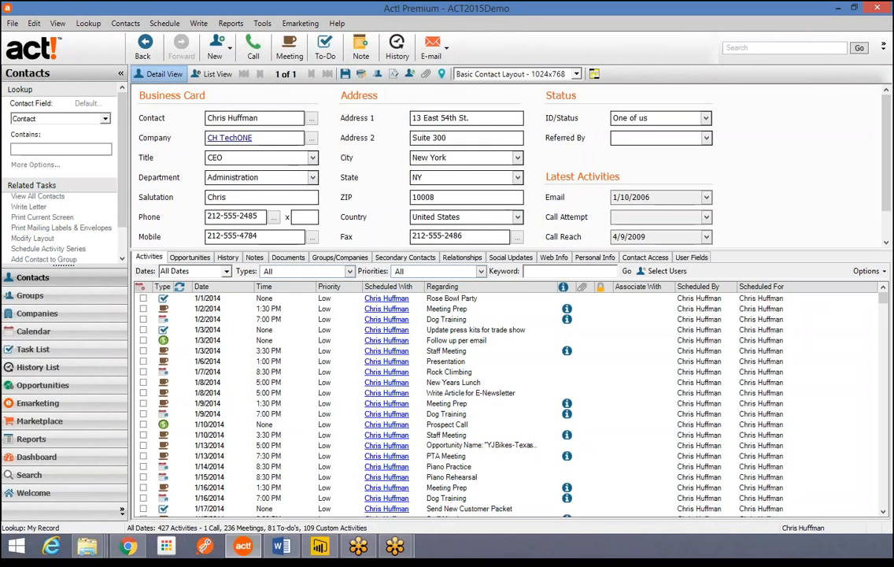
{"action": "left_click", "coordinate": [227, 258]}
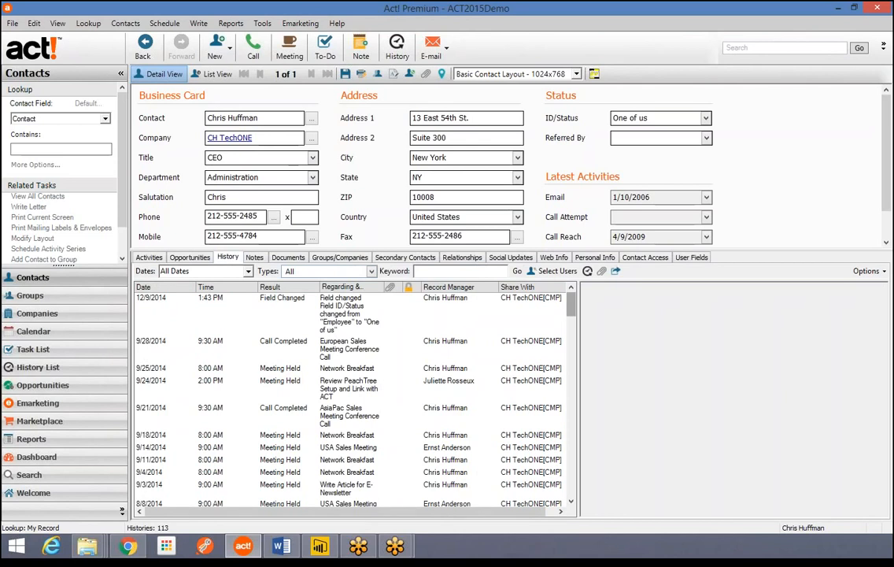
{"action": "scroll", "coordinate": [352, 393], "scroll_direction": "down", "scroll_amount": 5}
{"action": "scroll", "coordinate": [352, 394], "scroll_direction": "up", "scroll_amount": 5}
{"action": "left_click", "coordinate": [214, 47]}
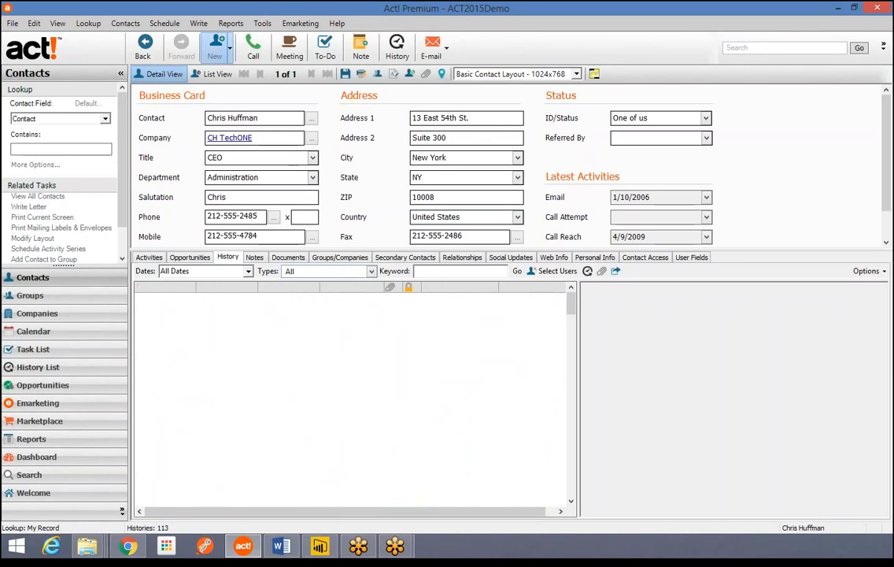
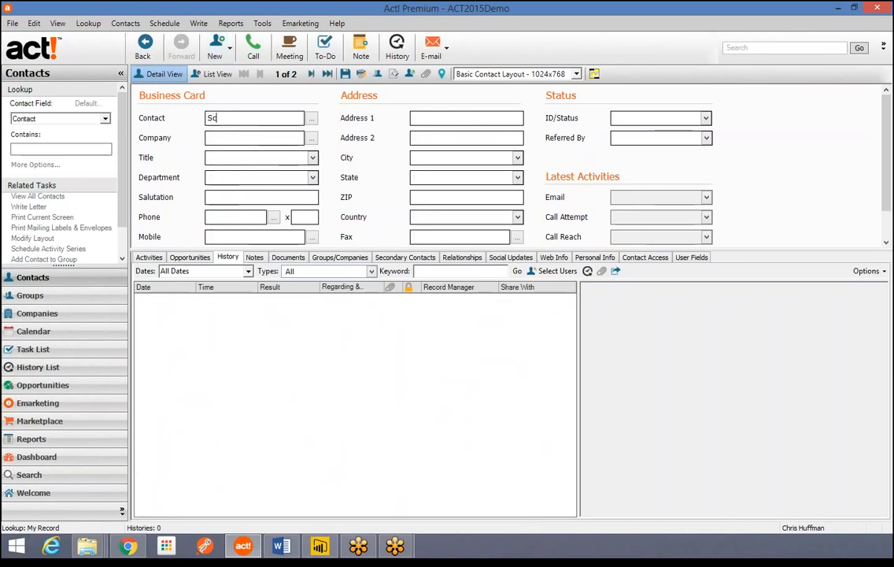
- Create and save a test contact with company 'spamco'
{"action": "key", "text": "Tab"}
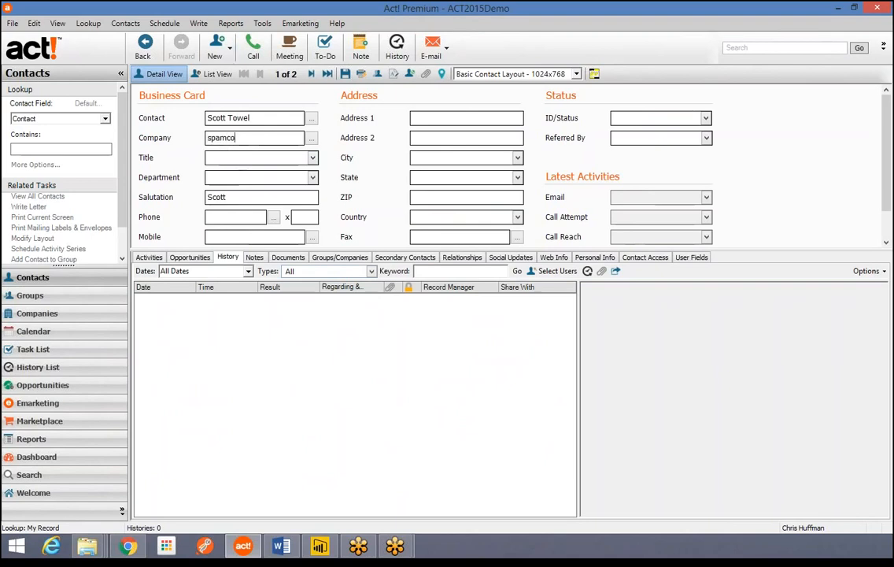
{"action": "left_click", "coordinate": [345, 74]}
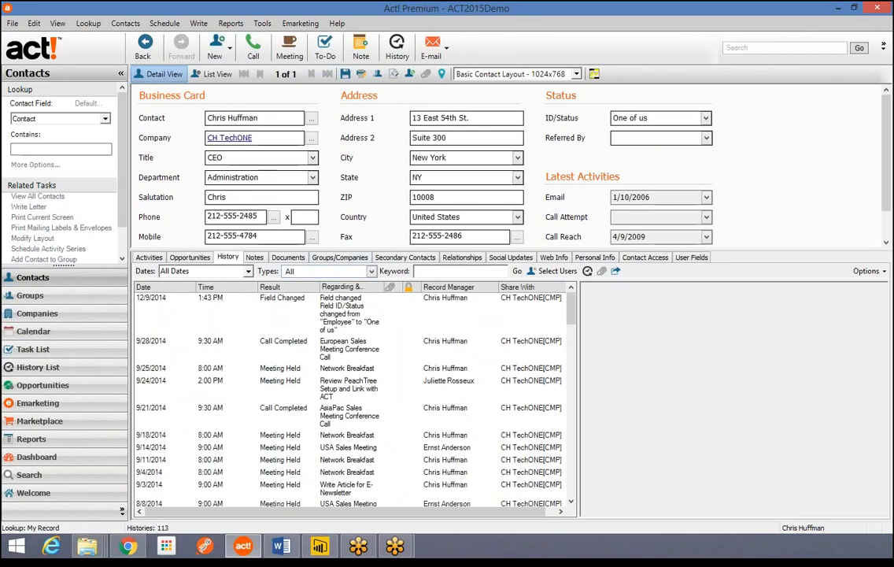
- Look up the test contact by name and permanently delete only that spamco contact
{"action": "type", "text": "scott"}
{"action": "key", "text": "Return"}
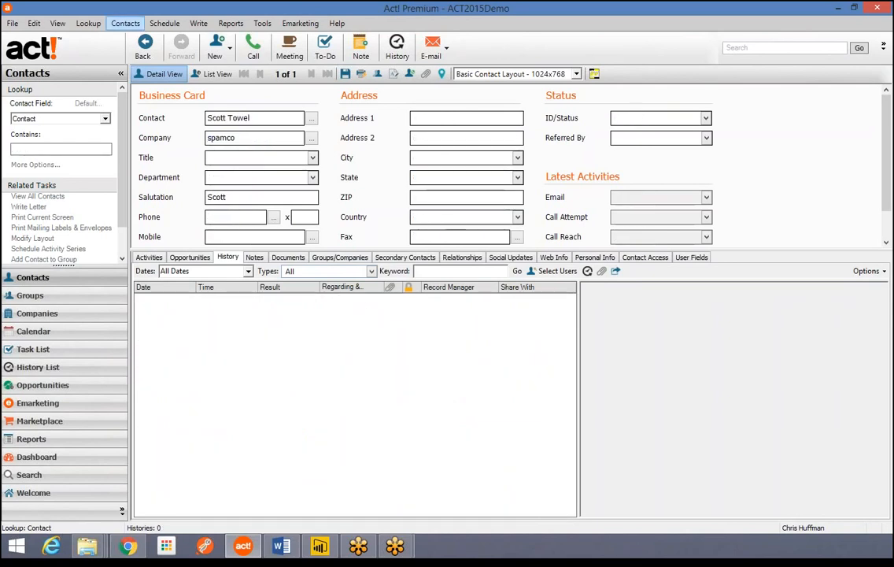
{"action": "left_click", "coordinate": [125, 23]}
{"action": "left_click", "coordinate": [150, 80]}
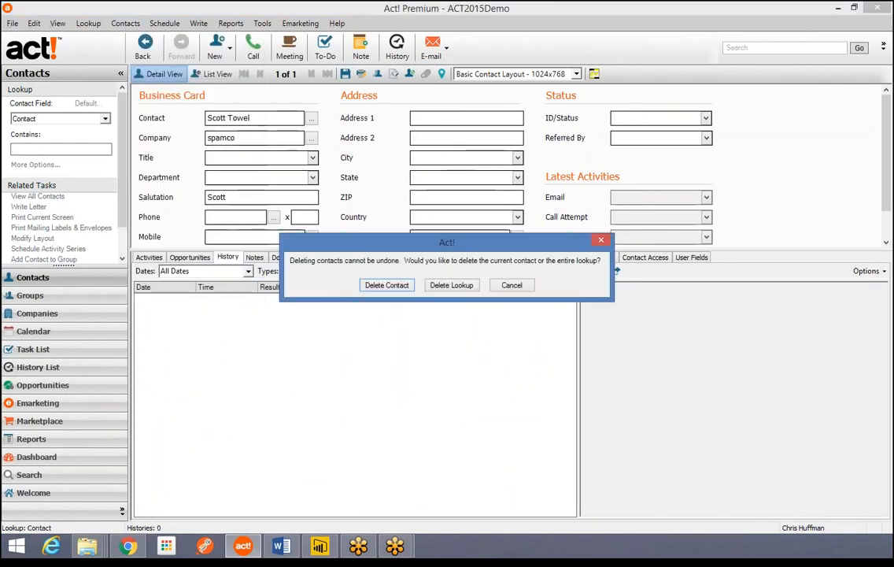
{"action": "key", "text": "Return"}
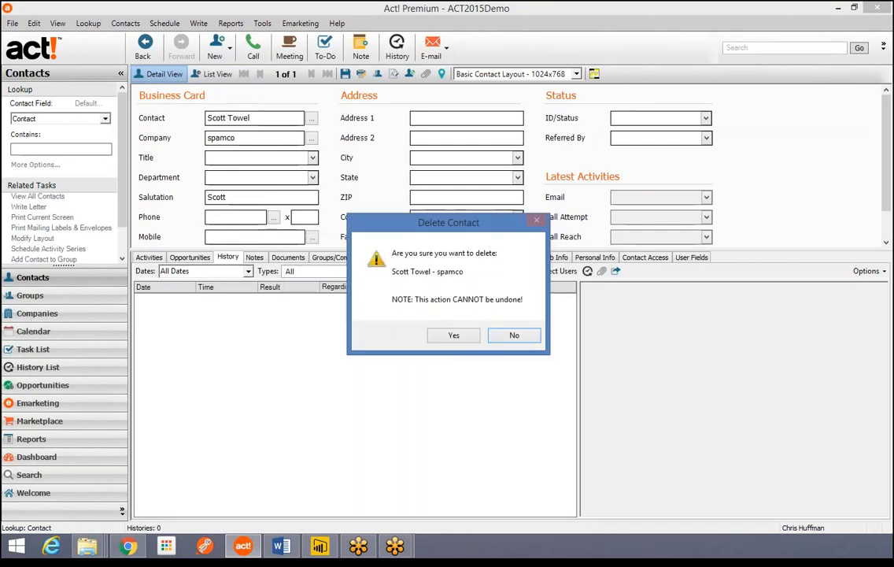
{"action": "left_click", "coordinate": [453, 335]}
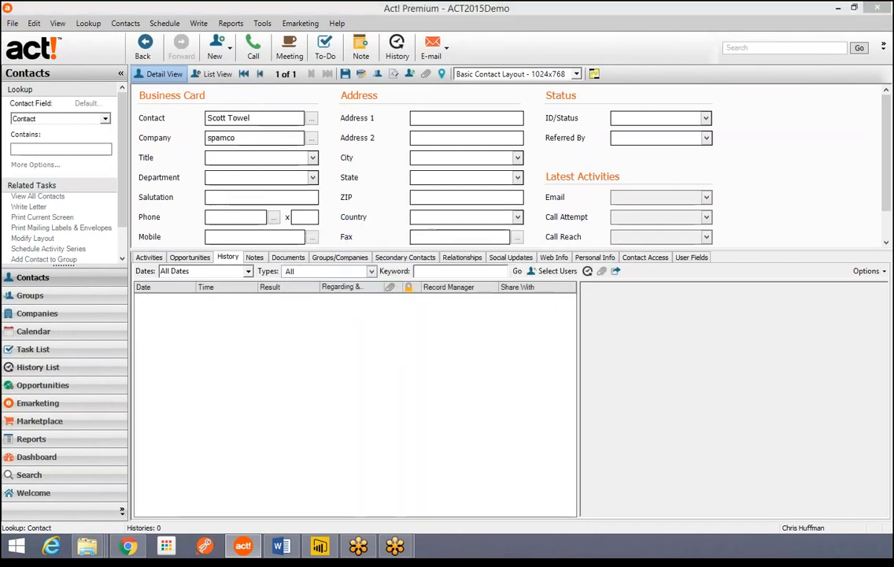
{"action": "key", "text": "Return"}
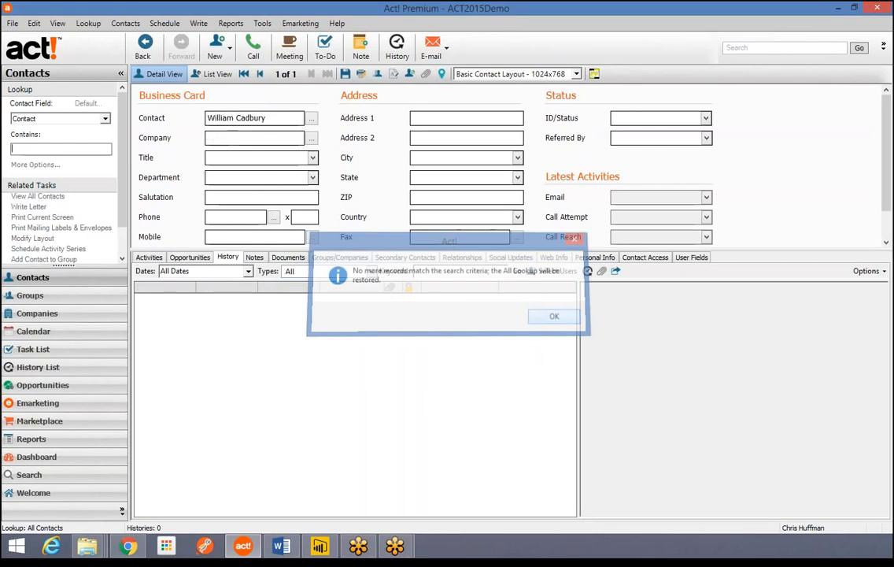
{"action": "left_click", "coordinate": [88, 23]}
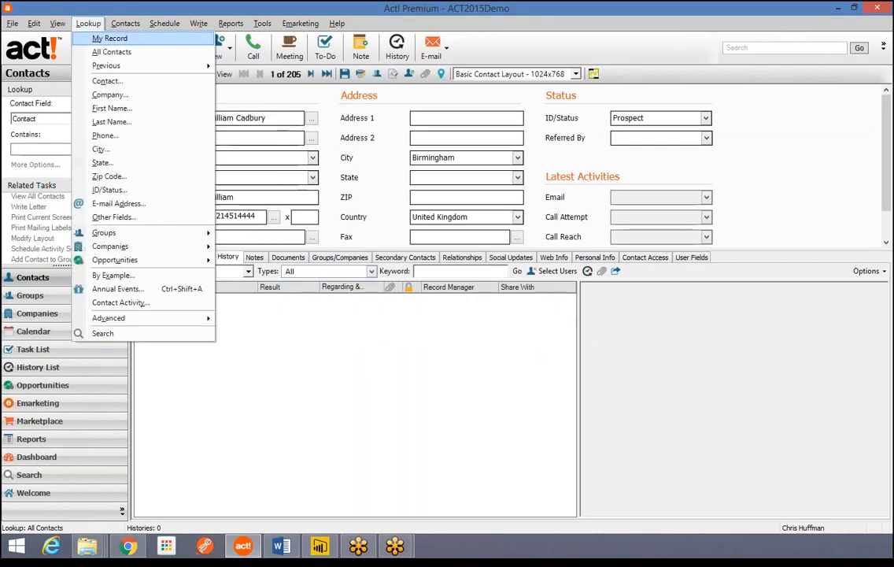
- Switch to My Record to see the user's own contact and its history
{"action": "left_click", "coordinate": [108, 36]}
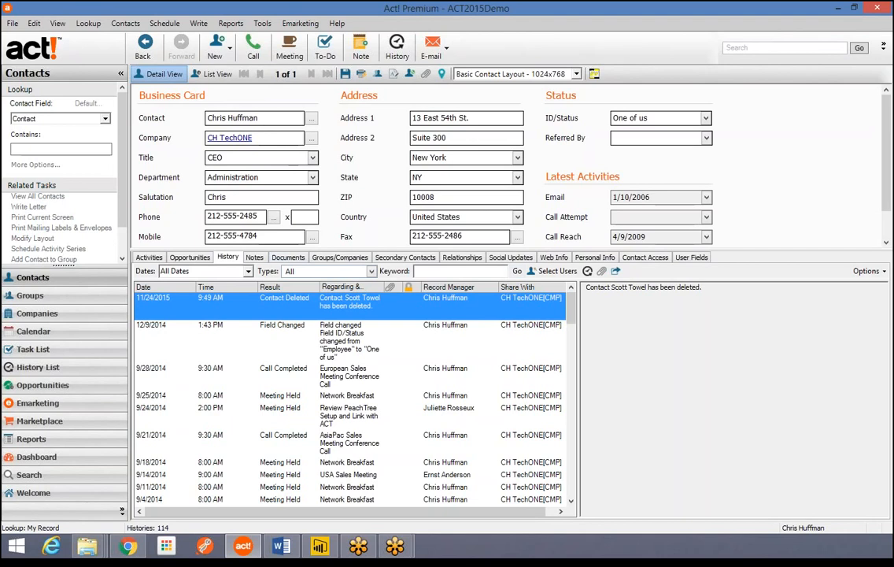
- Filter the history list to only System Changes > Contact Changes > Contact Deleted entries
{"action": "left_click", "coordinate": [372, 272]}
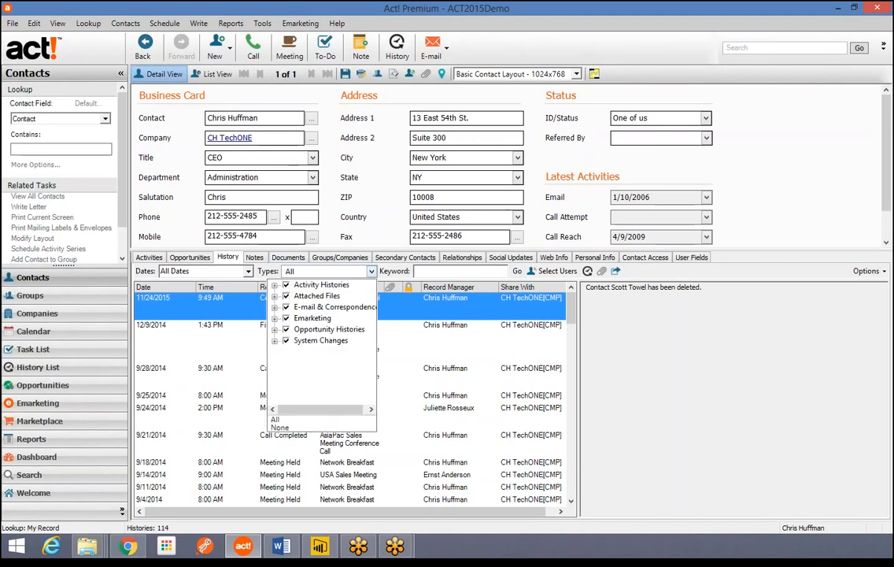
{"action": "left_click", "coordinate": [287, 285]}
{"action": "left_click", "coordinate": [286, 340]}
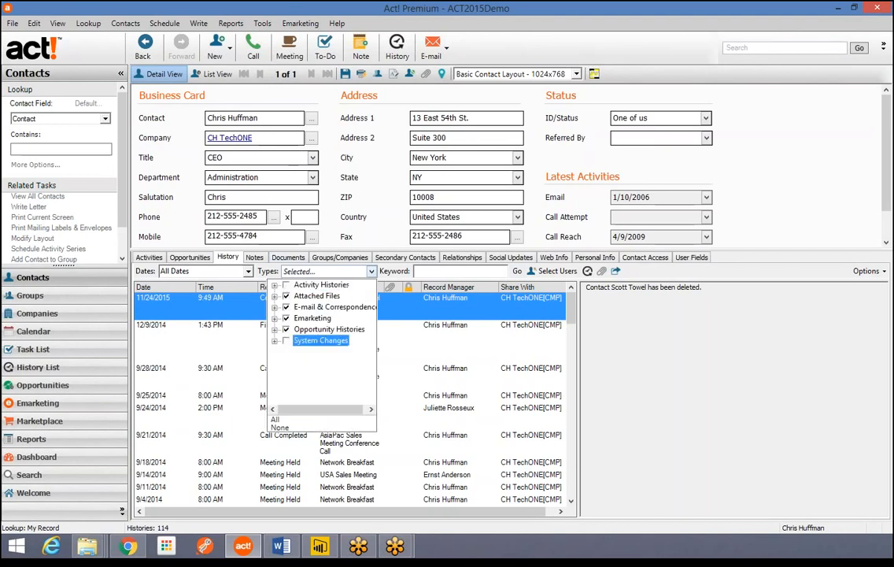
{"action": "left_click", "coordinate": [275, 420]}
{"action": "left_click", "coordinate": [279, 428]}
{"action": "left_click", "coordinate": [275, 341]}
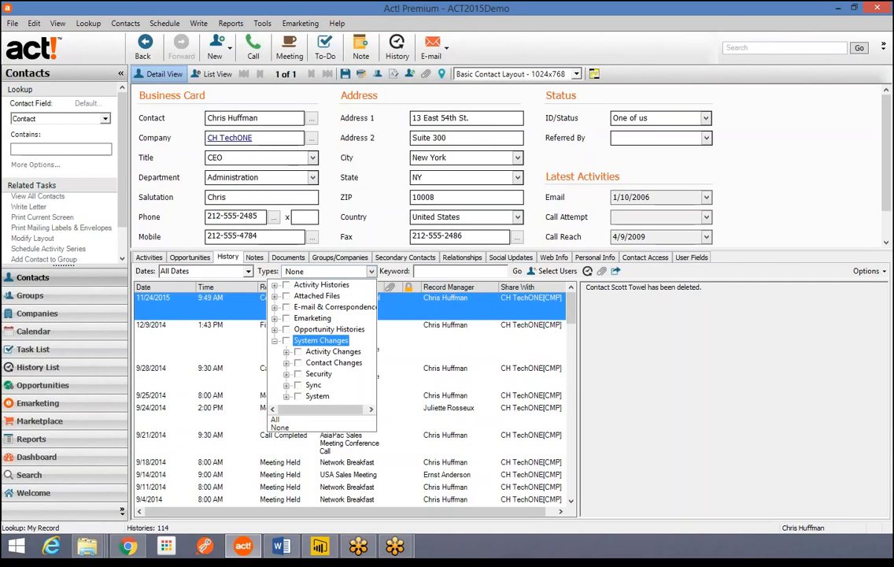
{"action": "left_click", "coordinate": [286, 363]}
{"action": "left_click", "coordinate": [309, 363]}
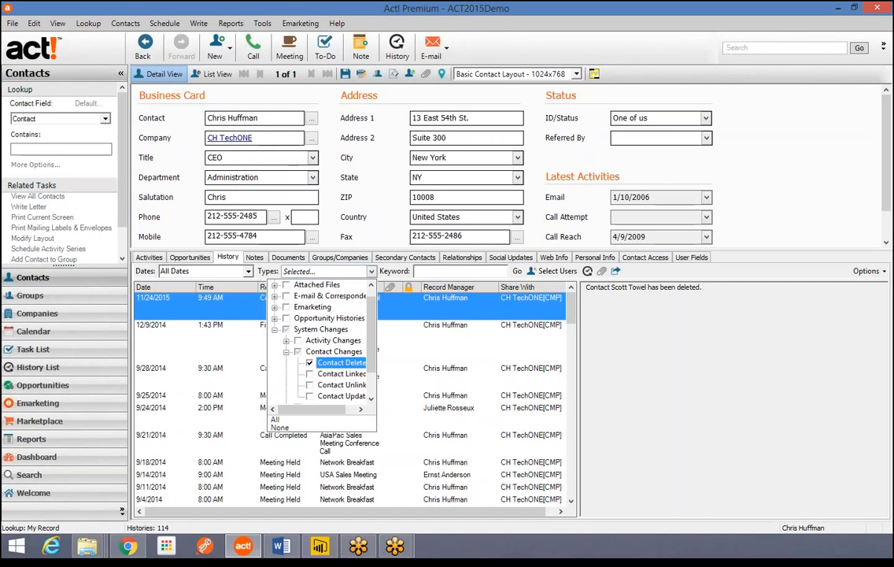
{"action": "left_click", "coordinate": [372, 272]}
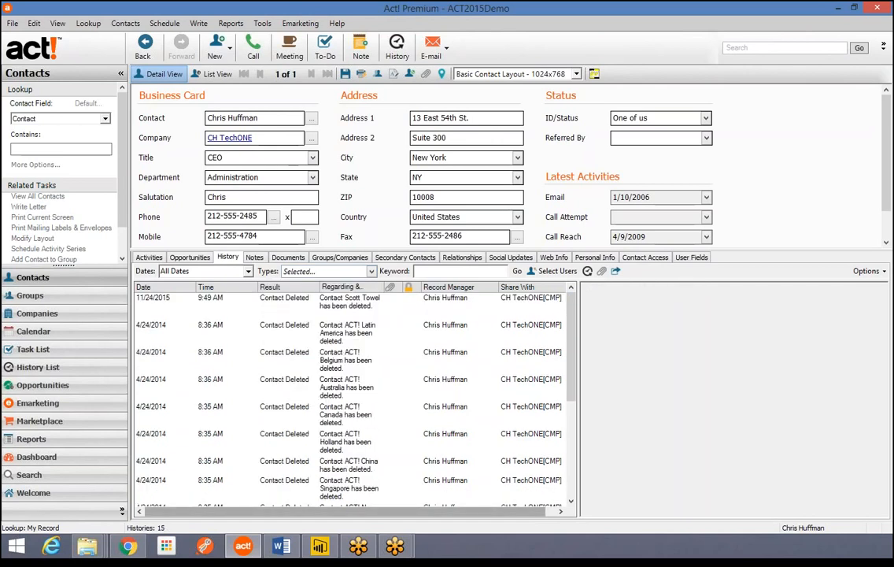
- Select all 15 Contact Deleted history entries and delete them
{"action": "scroll", "coordinate": [350, 397], "scroll_direction": "down", "scroll_amount": 5}
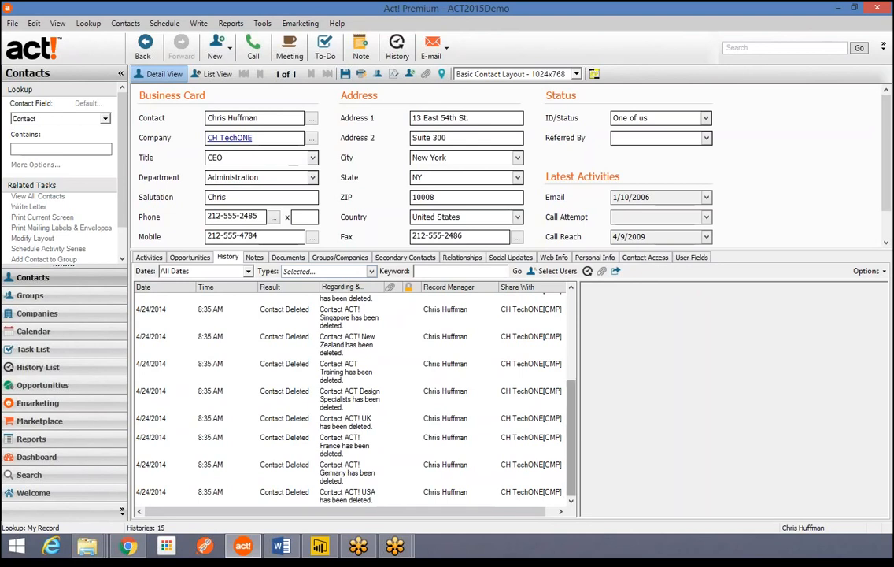
{"action": "scroll", "coordinate": [350, 397], "scroll_direction": "up", "scroll_amount": 5}
{"action": "scroll", "coordinate": [351, 398], "scroll_direction": "down", "scroll_amount": 5}
{"action": "scroll", "coordinate": [351, 398], "scroll_direction": "up", "scroll_amount": 5}
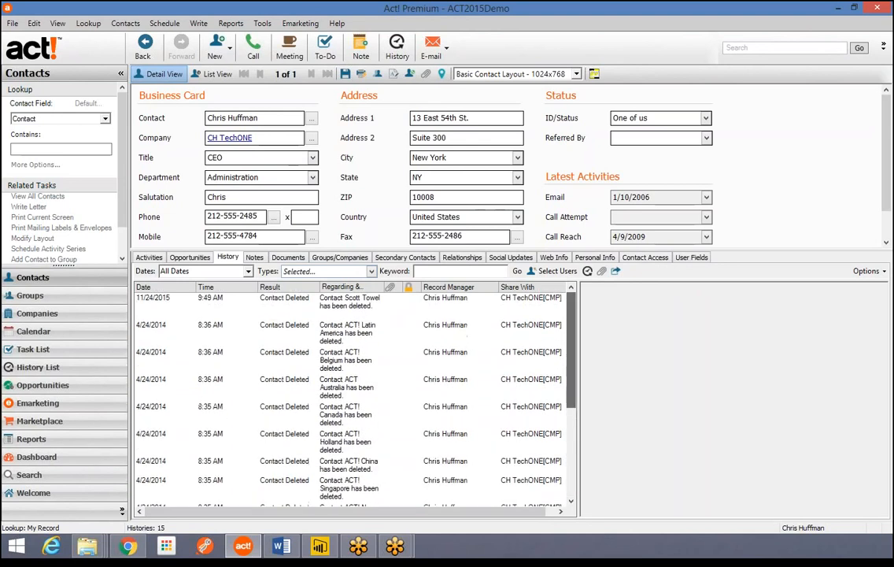
{"action": "left_click", "coordinate": [351, 303]}
{"action": "key", "text": "shift+Down"}
{"action": "key", "text": "shift+Down"}
{"action": "key", "text": "shift+Down"}
{"action": "key", "text": "shift+Down"}
{"action": "key", "text": "shift+Down"}
{"action": "key", "text": "shift+Down"}
{"action": "key", "text": "shift+Down"}
{"action": "key", "text": "shift+Down"}
{"action": "key", "text": "shift+Down"}
{"action": "key", "text": "shift+Down"}
{"action": "key", "text": "shift+Down"}
{"action": "key", "text": "shift+Down"}
{"action": "key", "text": "shift+Down"}
{"action": "key", "text": "shift+Down"}
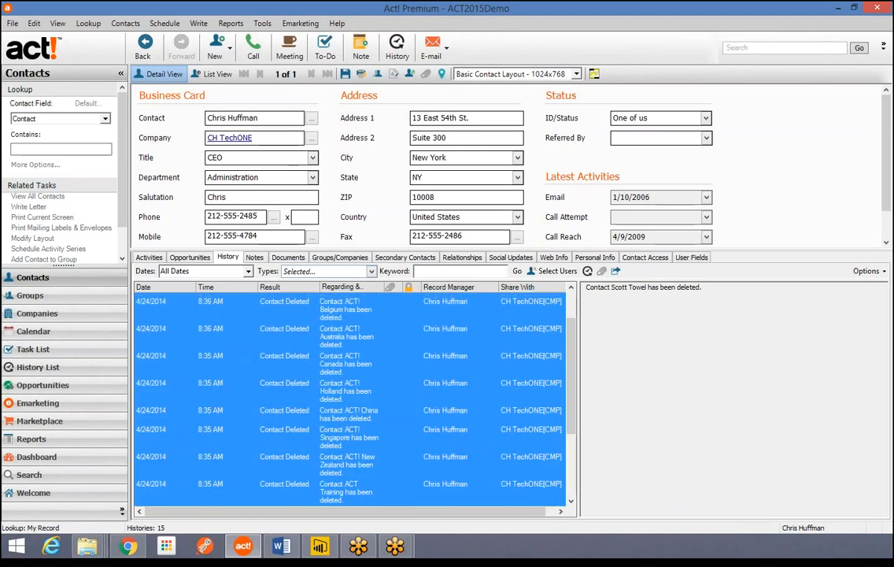
{"action": "key", "text": "Delete"}
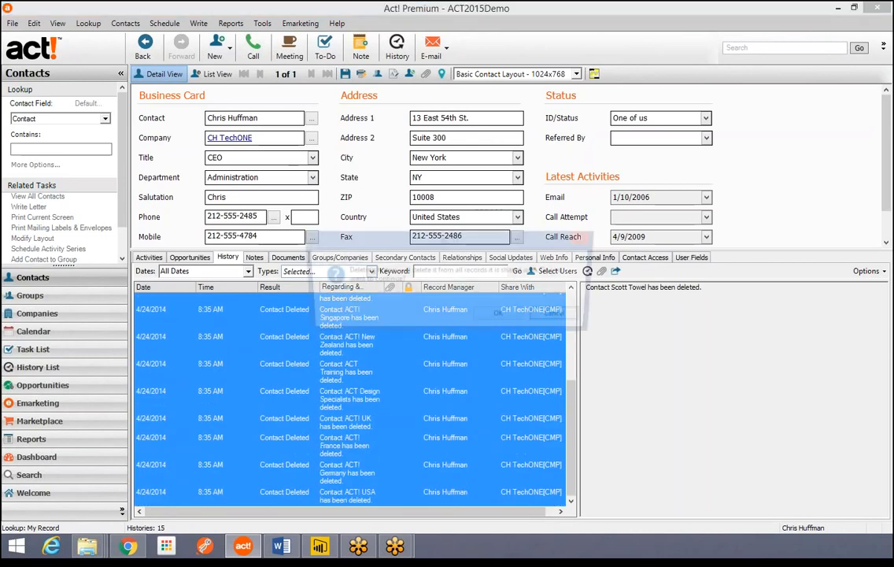
{"action": "key", "text": "Return"}
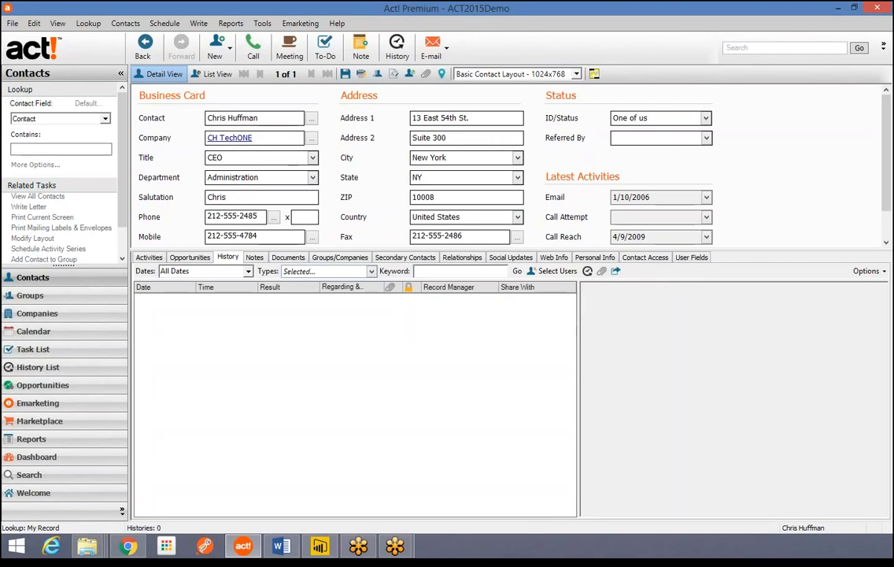
{"action": "left_click", "coordinate": [371, 271]}
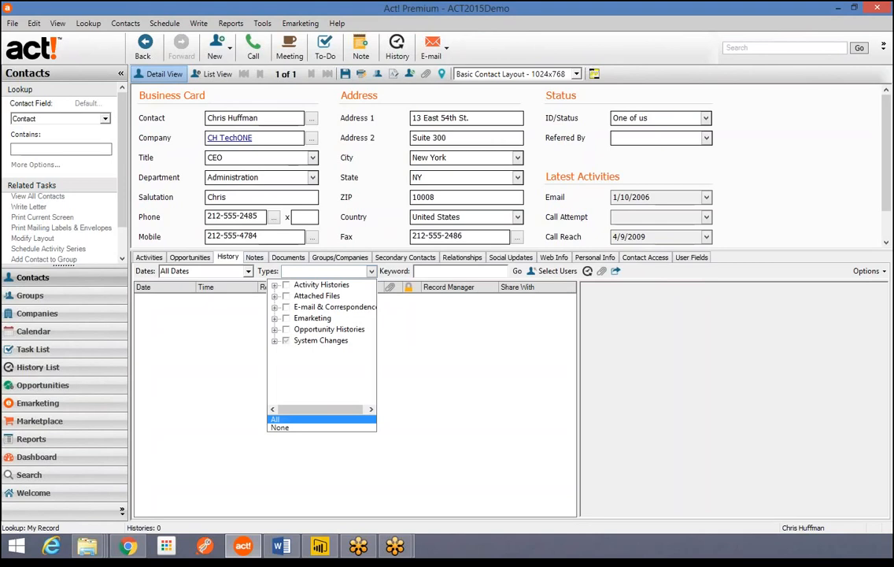
- Set the History tab's Types filter back to All, now listing 99 histories
{"action": "left_click", "coordinate": [276, 419]}
{"action": "left_click", "coordinate": [372, 272]}
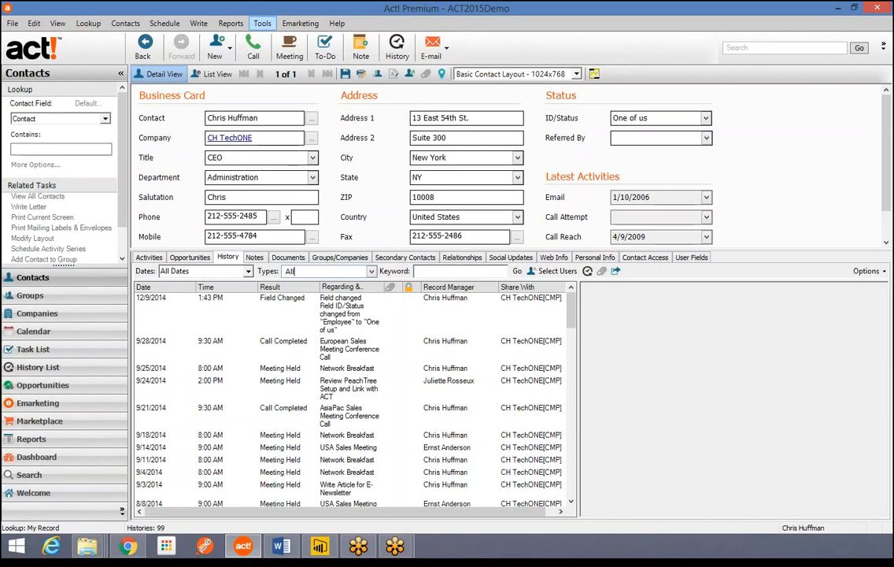
- Run Check and Repair on ACT2015Demo with integrity check and re-index, and dismiss the success message
{"action": "left_click", "coordinate": [262, 23]}
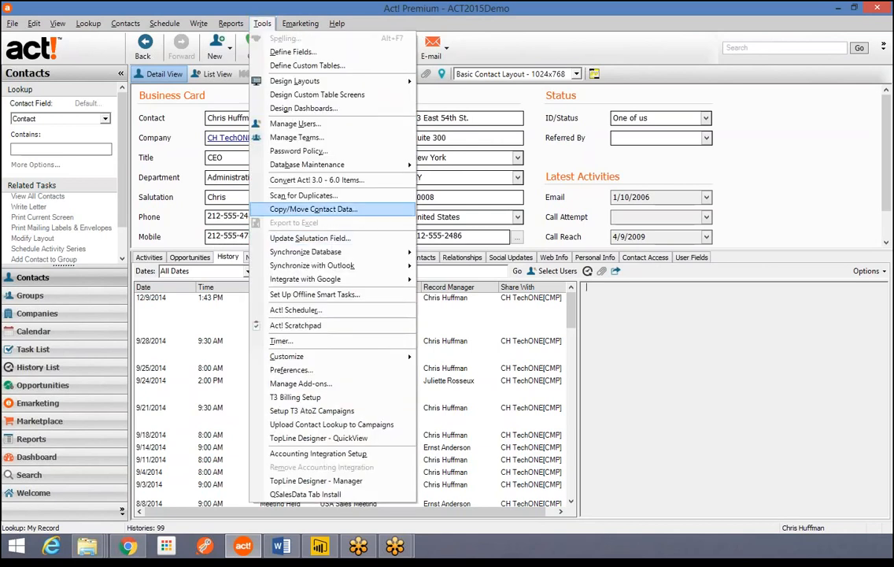
{"action": "mouse_move", "coordinate": [331, 164]}
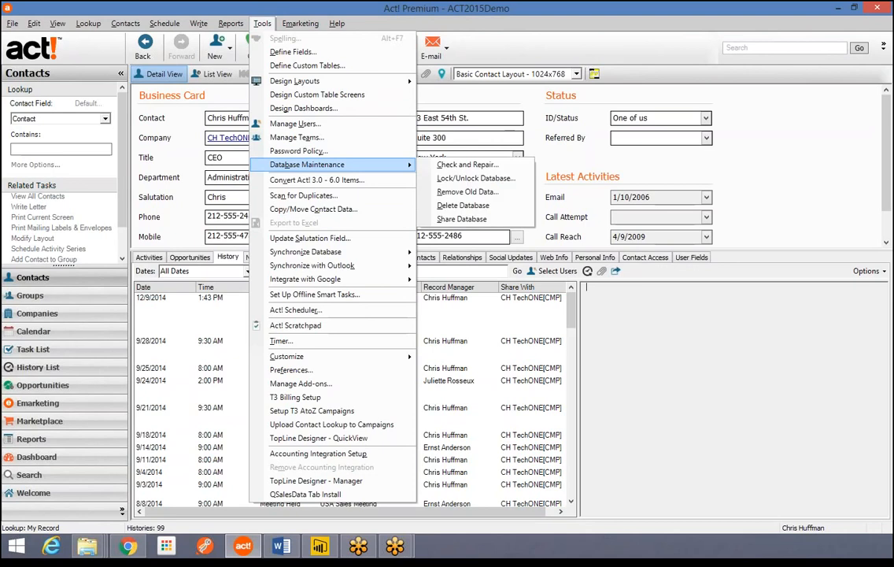
{"action": "left_click", "coordinate": [468, 165]}
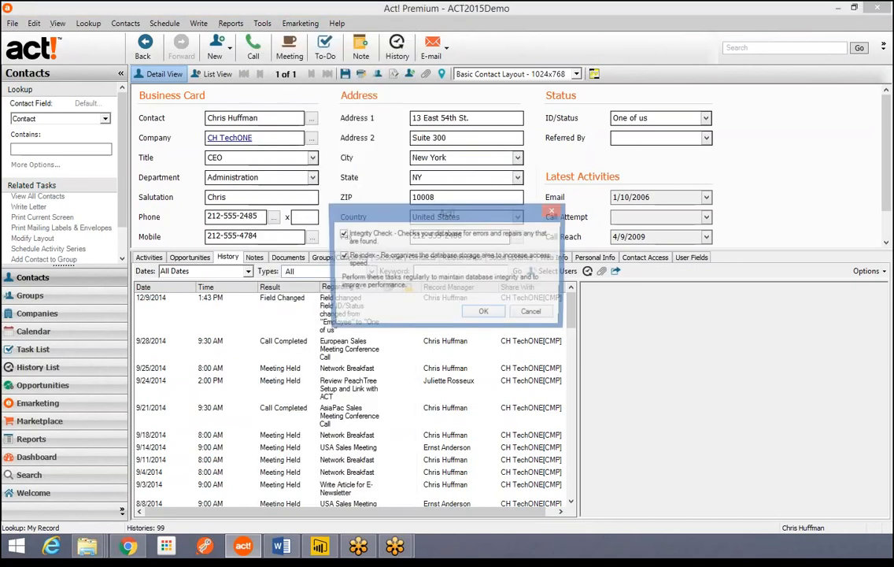
{"action": "key", "text": "Return"}
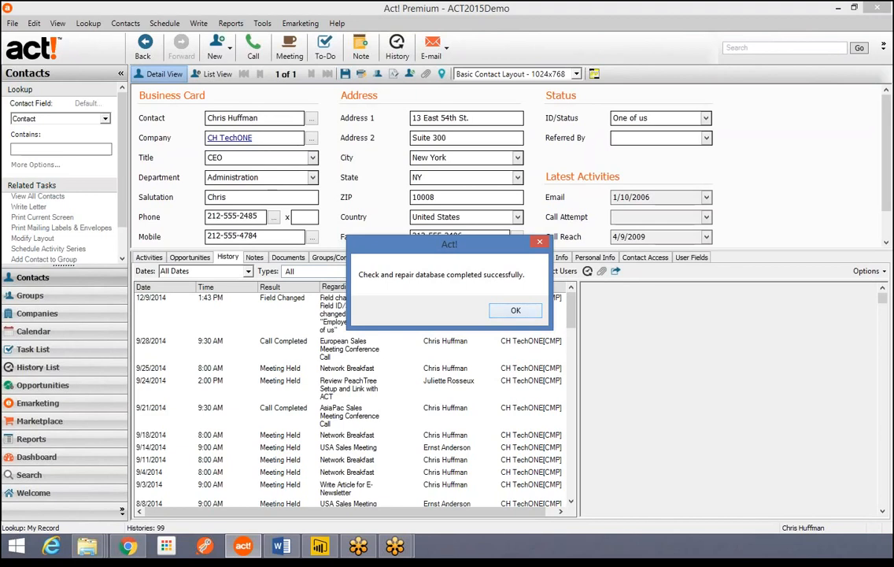
{"action": "key", "text": "Return"}
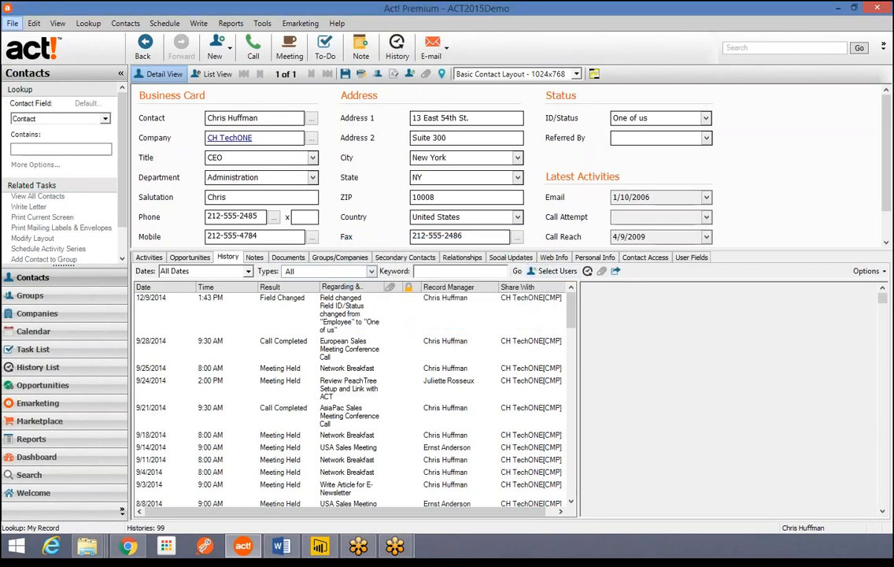
- Open the T3 database from recent databases, logging on with another user's name and password
{"action": "left_click", "coordinate": [12, 23]}
{"action": "left_click", "coordinate": [39, 283]}
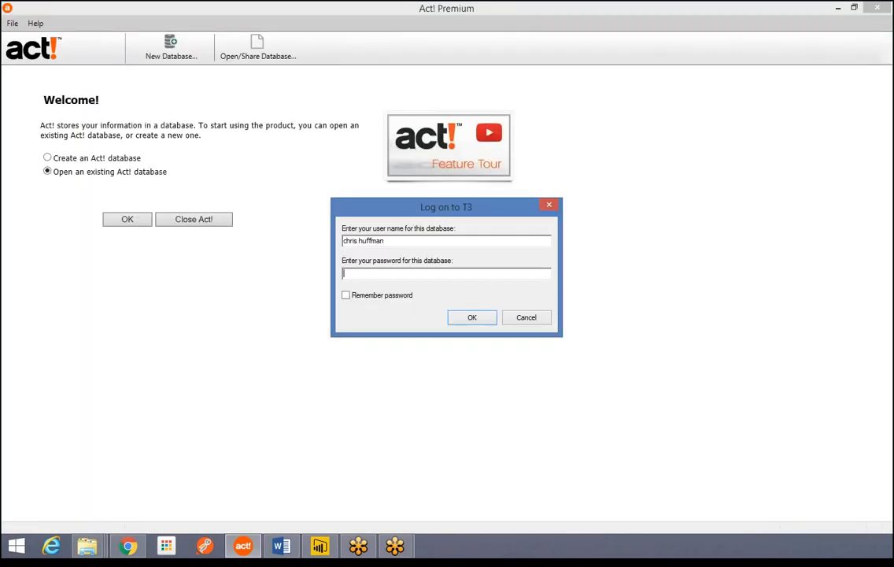
{"action": "left_click_drag", "start_coordinate": [388, 241], "coordinate": [343, 241]}
{"action": "key", "text": "Tab"}
{"action": "type", "text": "••••"}
{"action": "key", "text": "Return"}
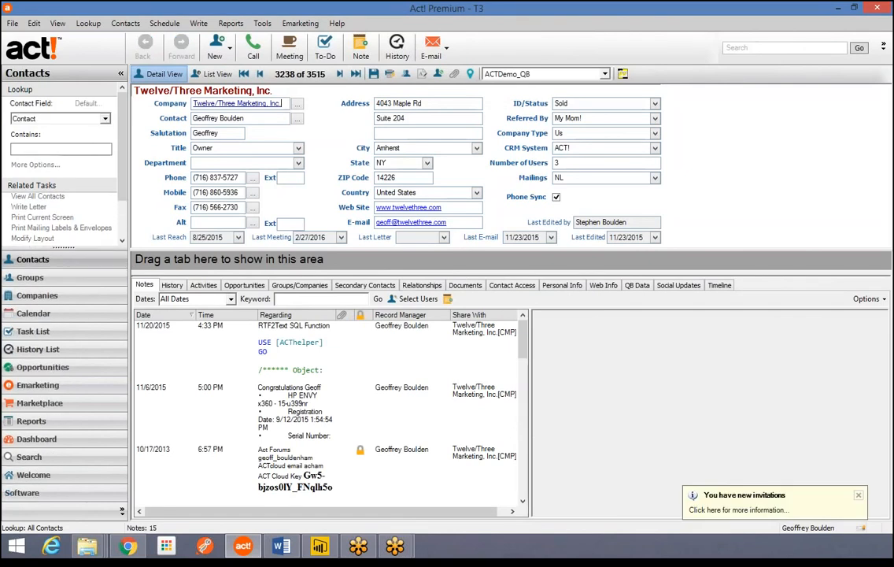
- Show contact 3238's 4687 history entries and bring up the File > Back Up options
{"action": "left_click", "coordinate": [172, 285]}
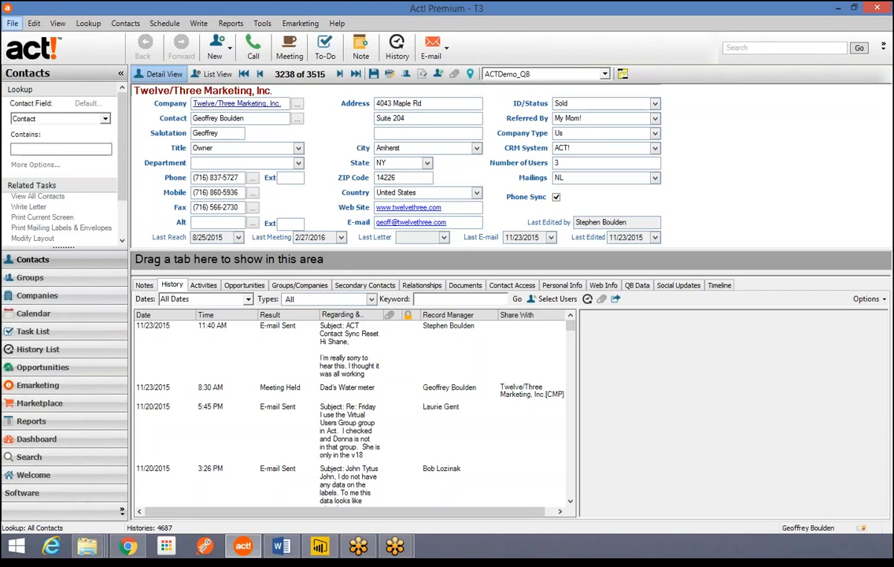
{"action": "left_click", "coordinate": [13, 23]}
{"action": "mouse_move", "coordinate": [59, 181]}
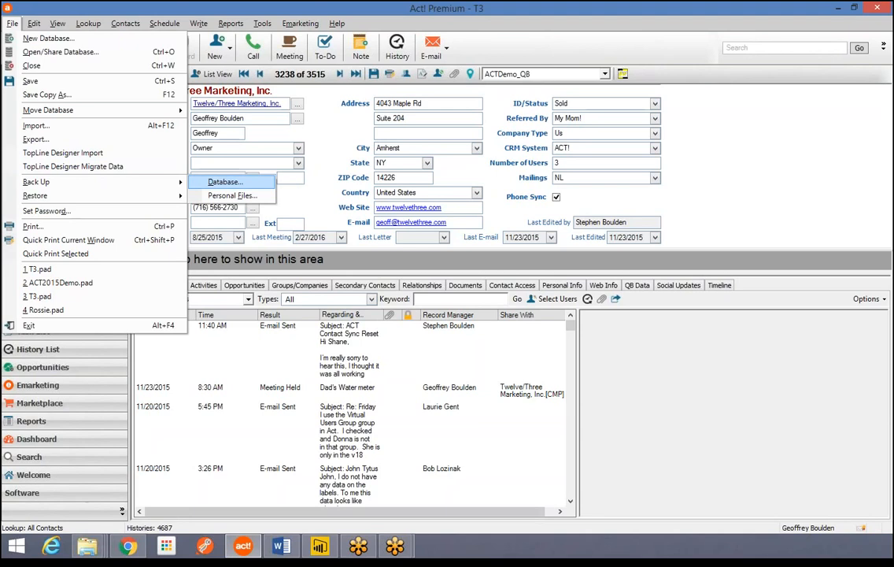
- Open the Back Up Database dialog for Act! T3.zip, then cancel without backing up
{"action": "left_click", "coordinate": [225, 182]}
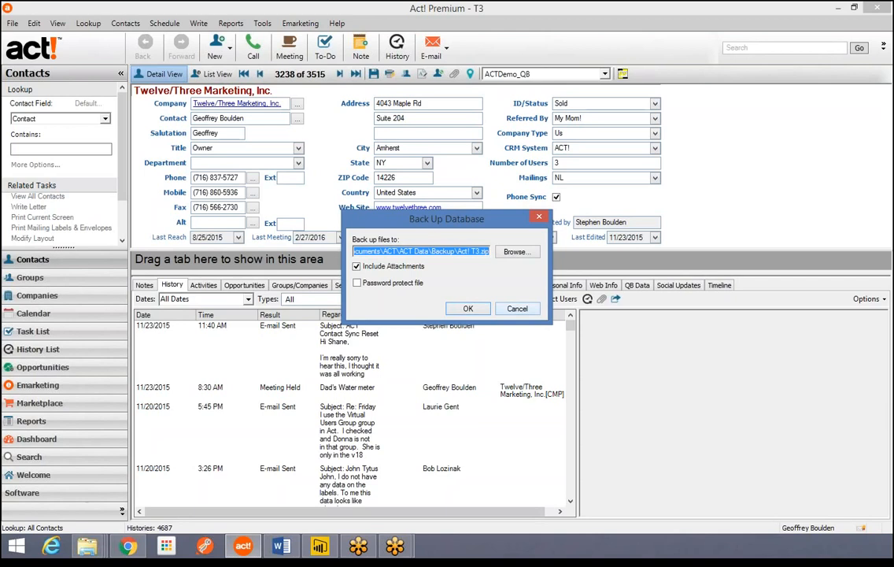
{"action": "left_click", "coordinate": [518, 309]}
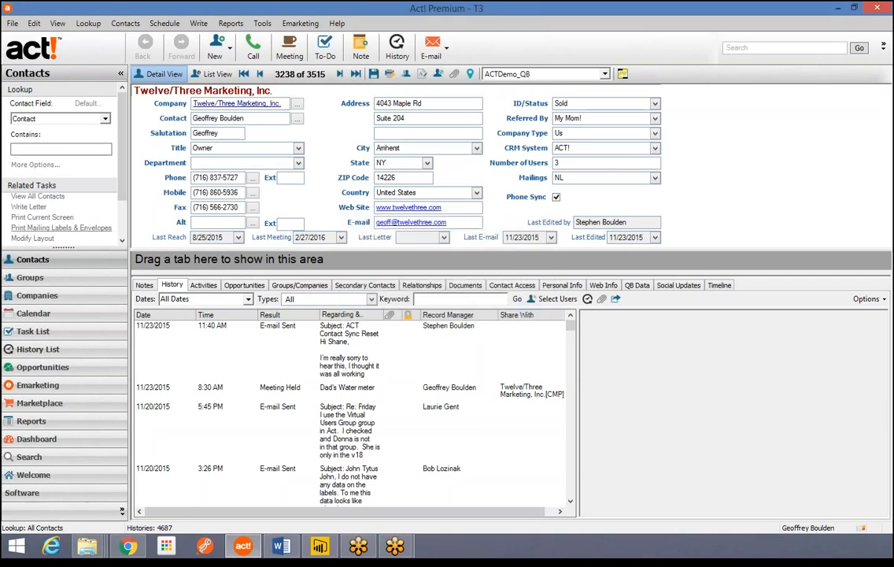
- Show the calendar, check next week's VAUG meeting, and return to the November 23–27 work week
{"action": "left_click", "coordinate": [33, 312]}
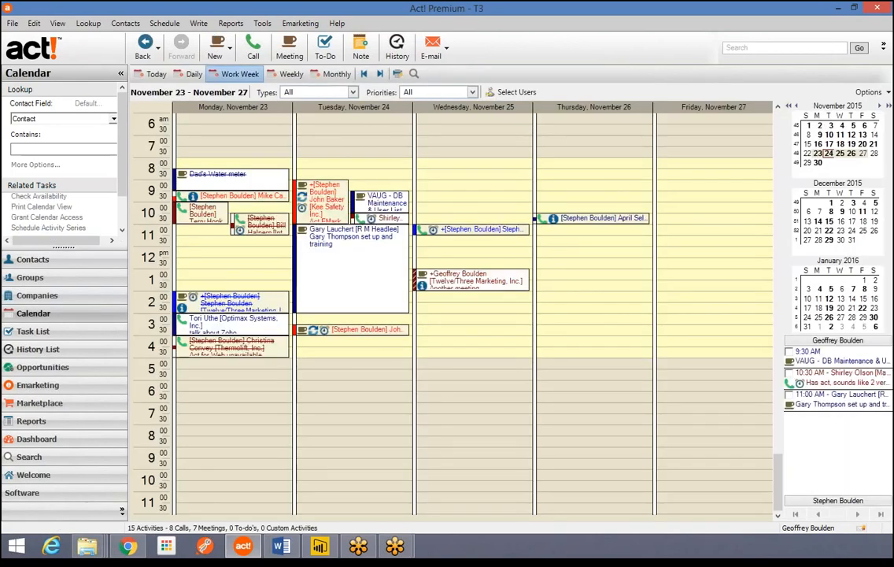
{"action": "left_click", "coordinate": [380, 74]}
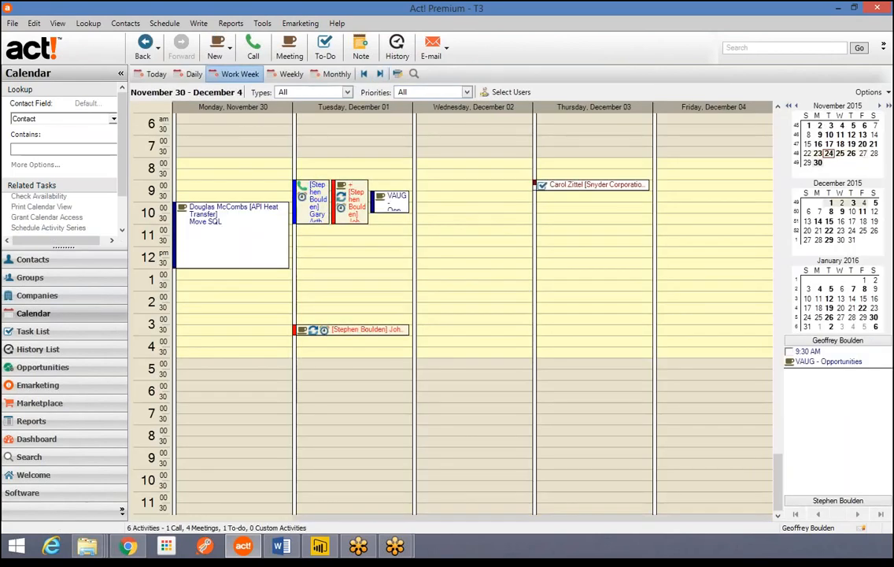
{"action": "left_click", "coordinate": [390, 201]}
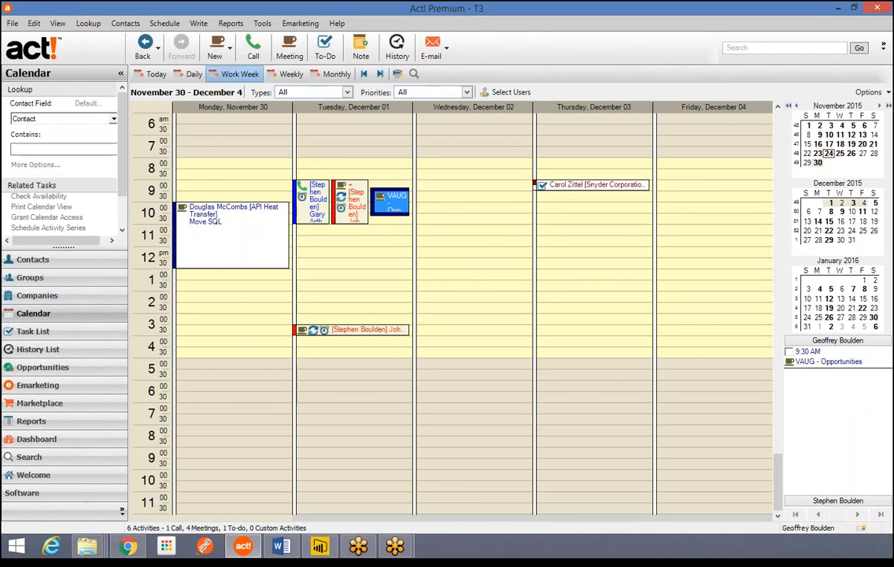
{"action": "left_click", "coordinate": [364, 74]}
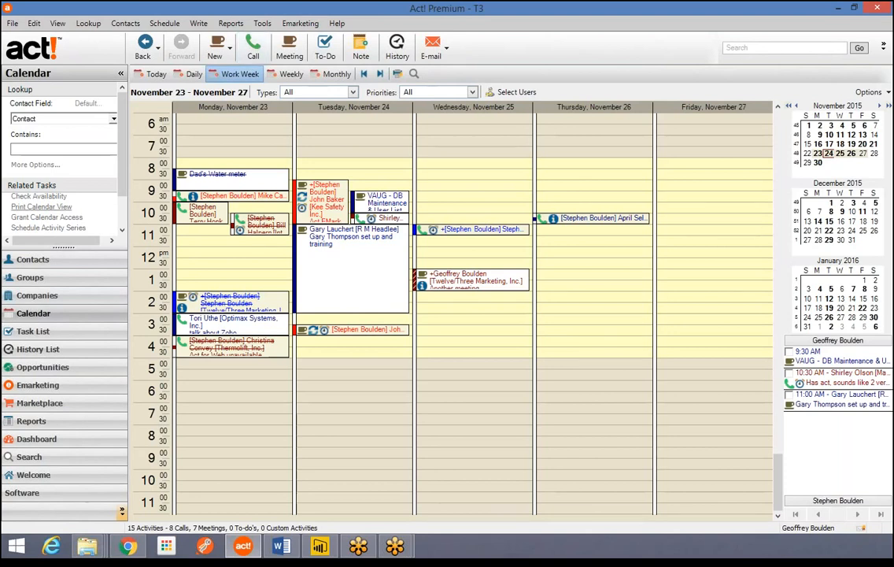
{"action": "left_click", "coordinate": [89, 23]}
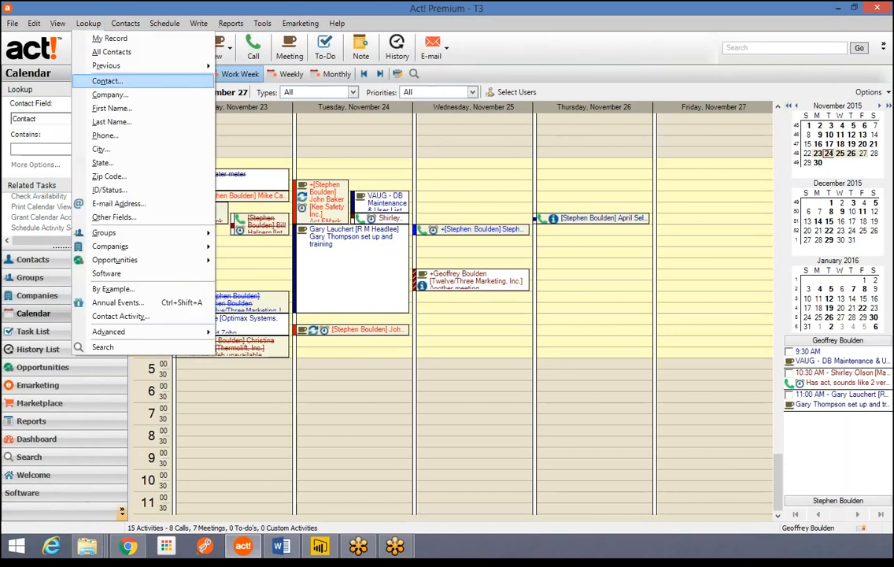
- Look up contacts named 'mondo', find none, then look up names starting with 'm' (354 contacts)
{"action": "left_click", "coordinate": [107, 81]}
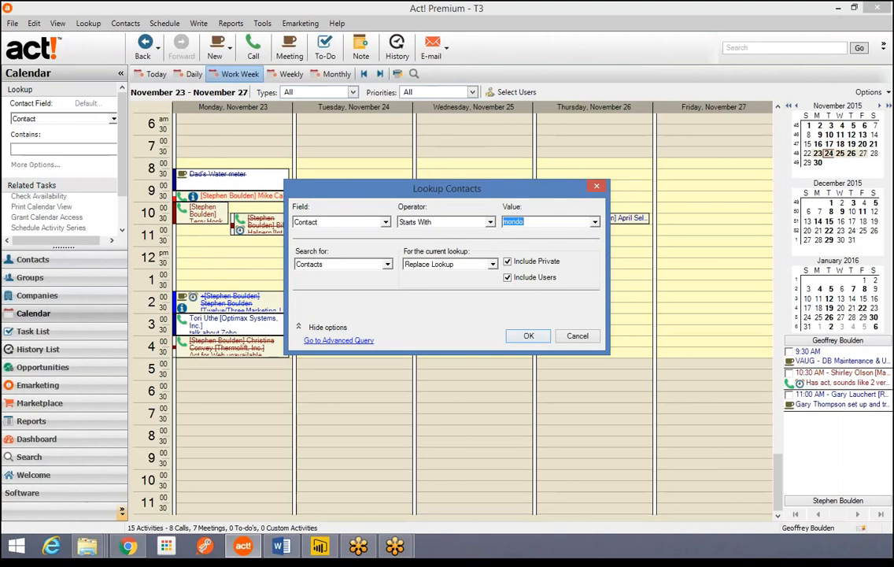
{"action": "key", "text": "Return"}
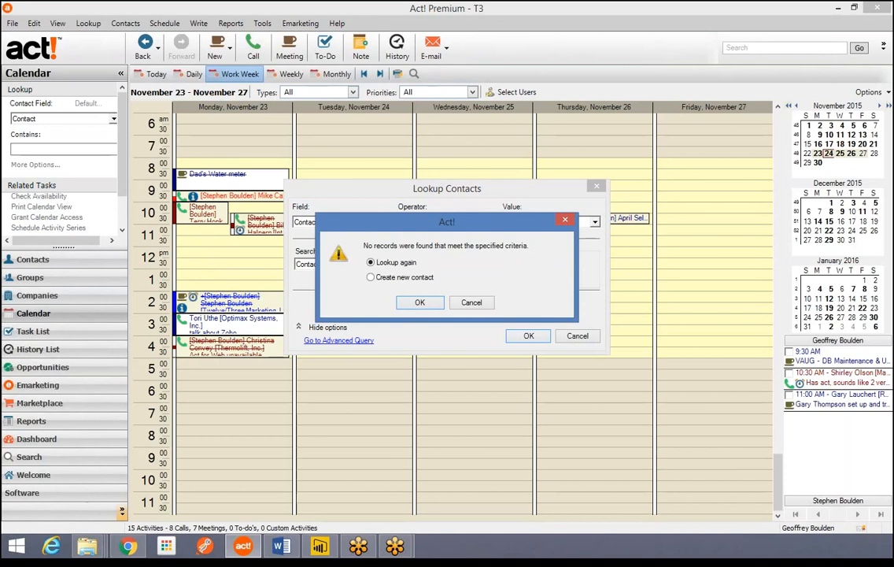
{"action": "key", "text": "Return"}
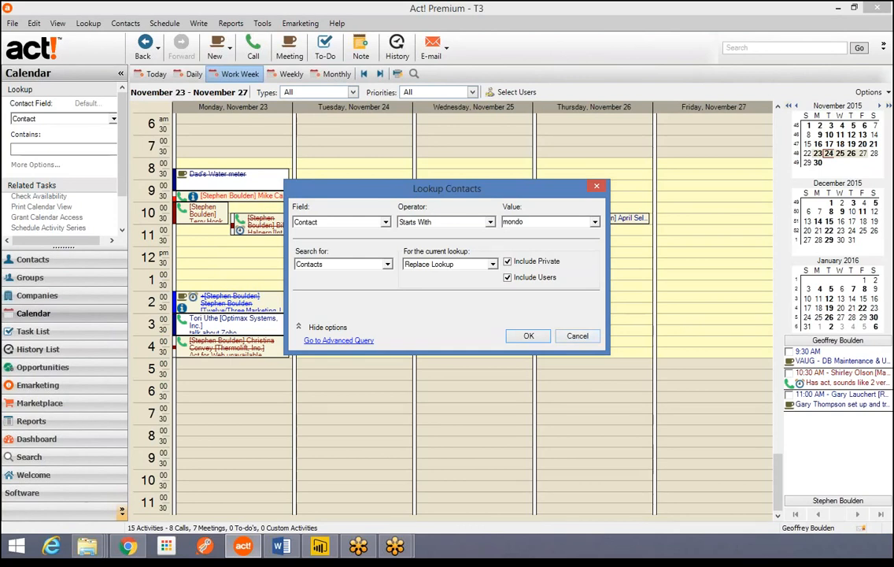
{"action": "double_click", "coordinate": [540, 222]}
{"action": "type", "text": "m"}
{"action": "key", "text": "Return"}
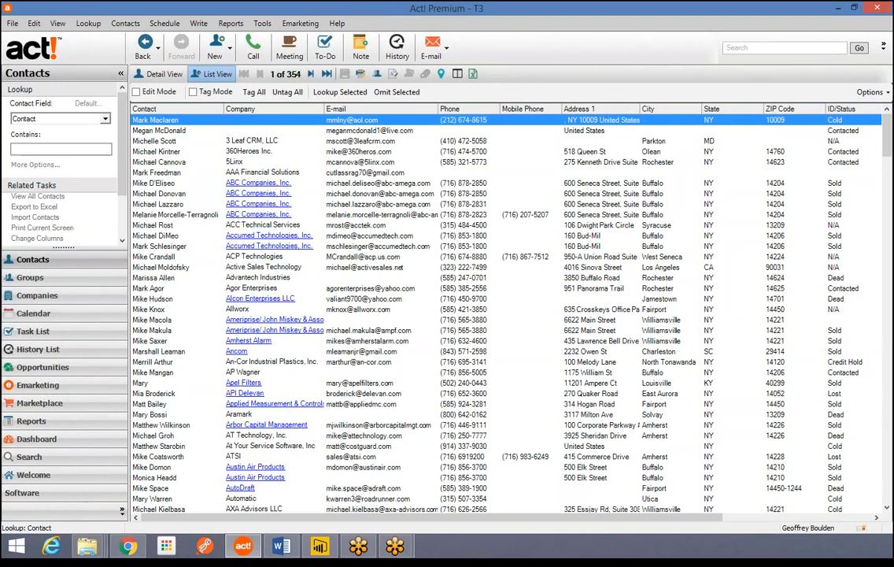
- Open a contact from the list and advance three records to contact 5 of 354, the 5Linx record
{"action": "double_click", "coordinate": [159, 130]}
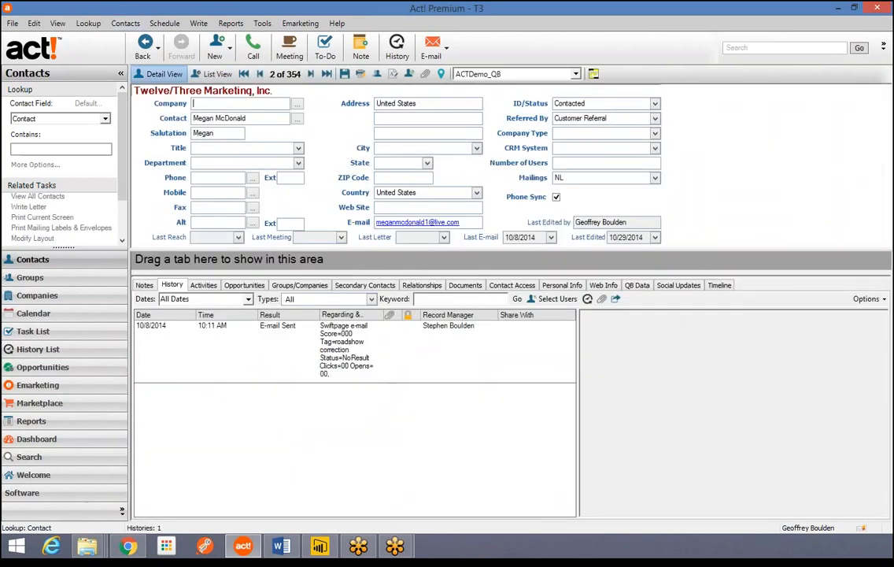
{"action": "left_click", "coordinate": [125, 23]}
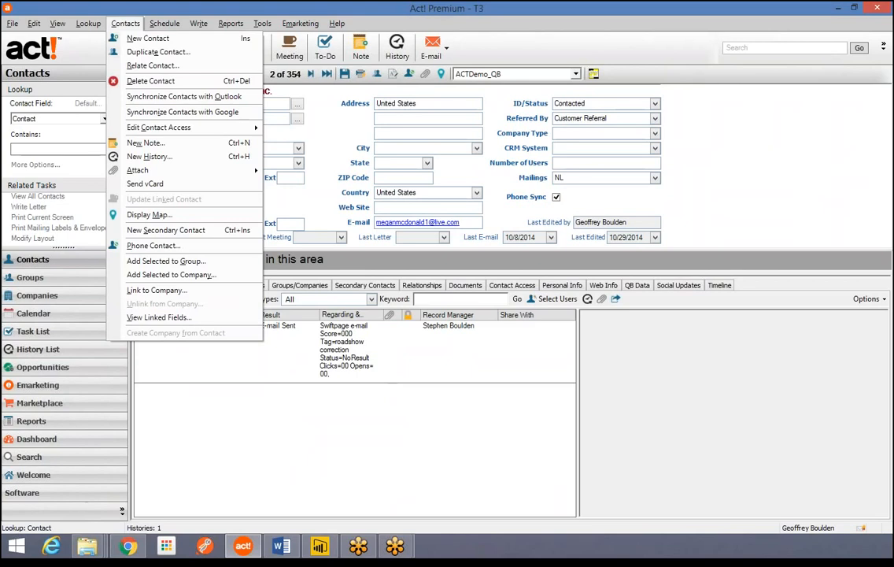
{"action": "key", "text": "Escape"}
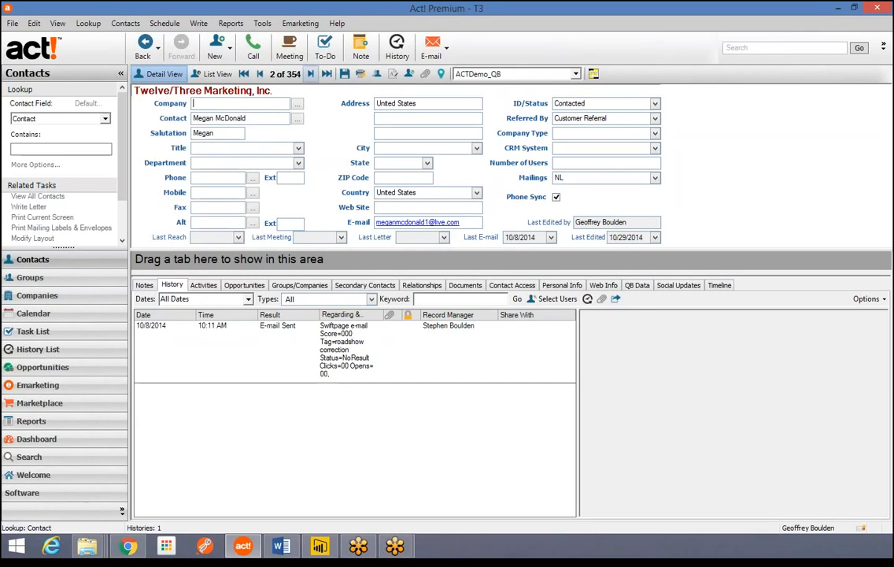
{"action": "left_click", "coordinate": [311, 74]}
{"action": "left_click", "coordinate": [311, 74]}
{"action": "left_click", "coordinate": [311, 74]}
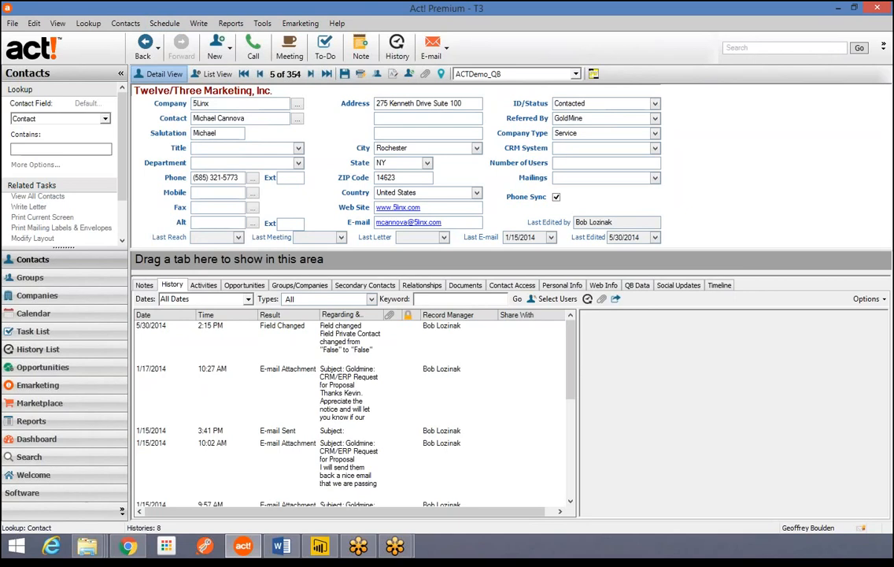
{"action": "left_click", "coordinate": [126, 22]}
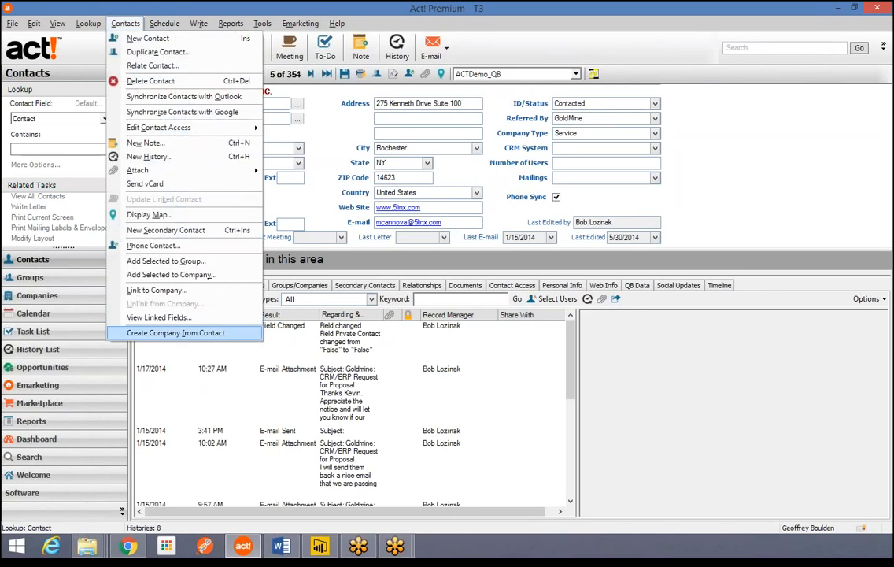
{"action": "key", "text": "Escape"}
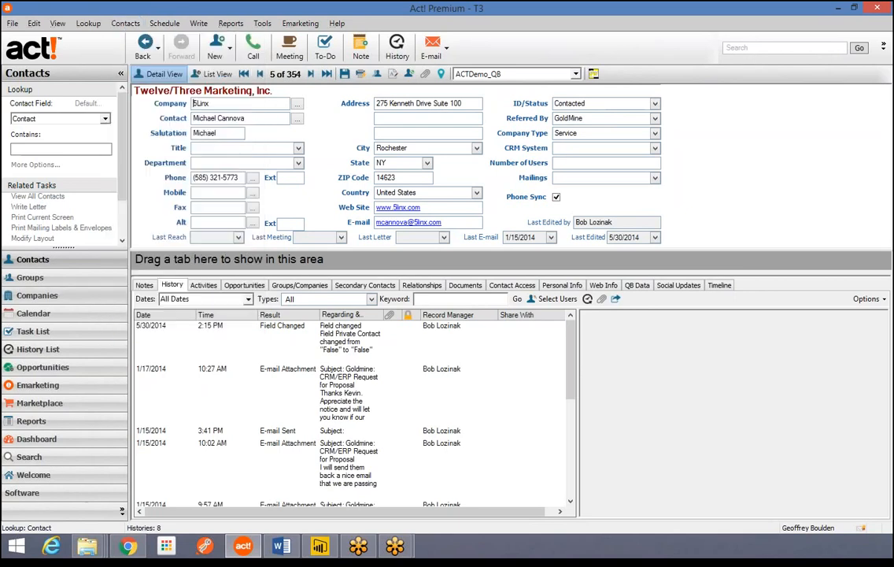
- Show the AccuCoat company record with its 4 linked contacts in the Companies view, browsing the Companies menu
{"action": "left_click", "coordinate": [37, 295]}
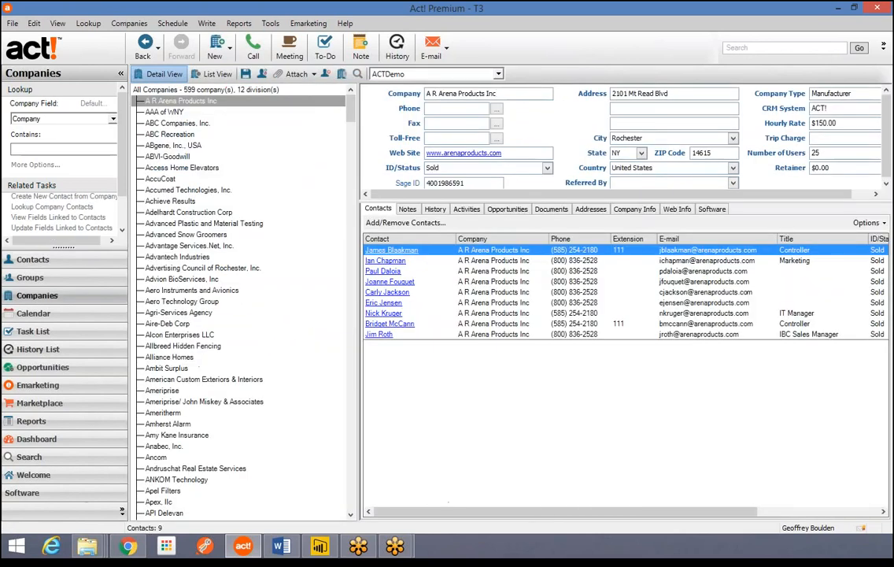
{"action": "left_click", "coordinate": [161, 179]}
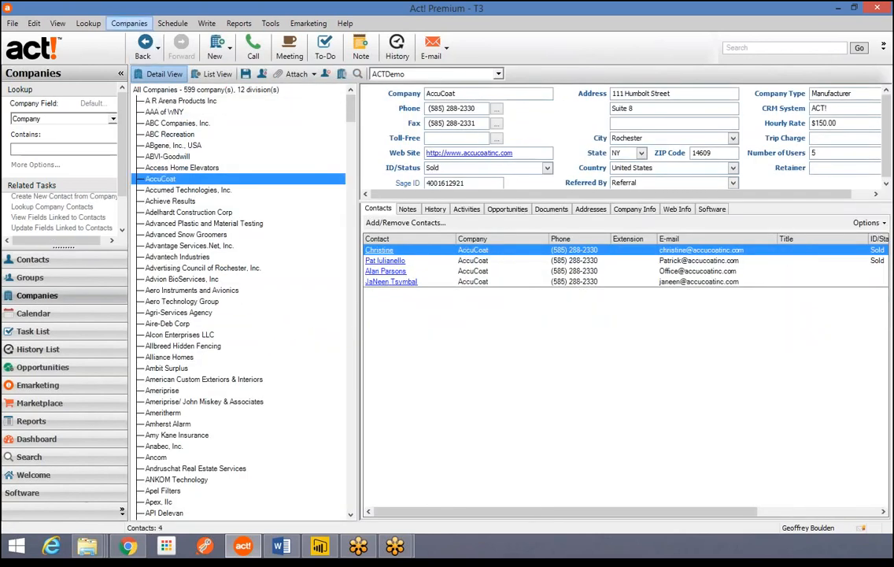
{"action": "left_click", "coordinate": [129, 23]}
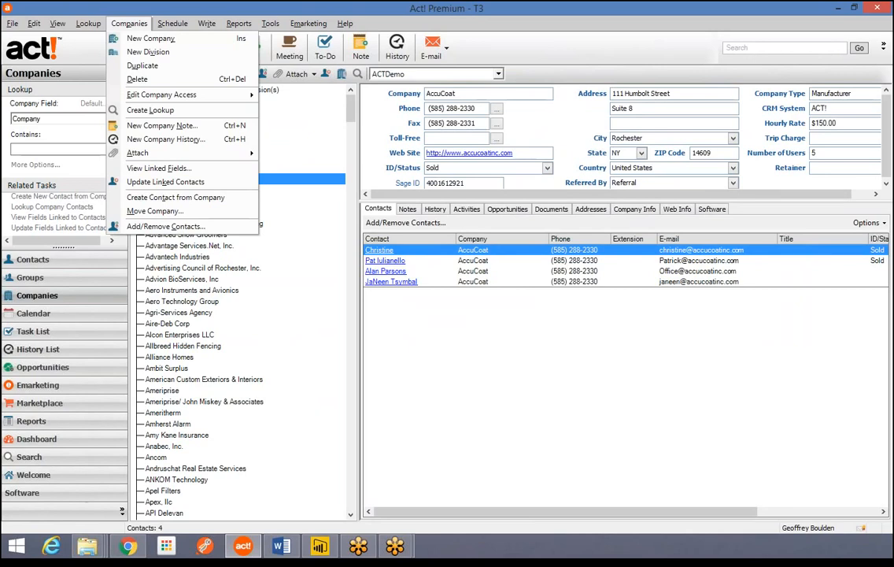
{"action": "mouse_move", "coordinate": [270, 23]}
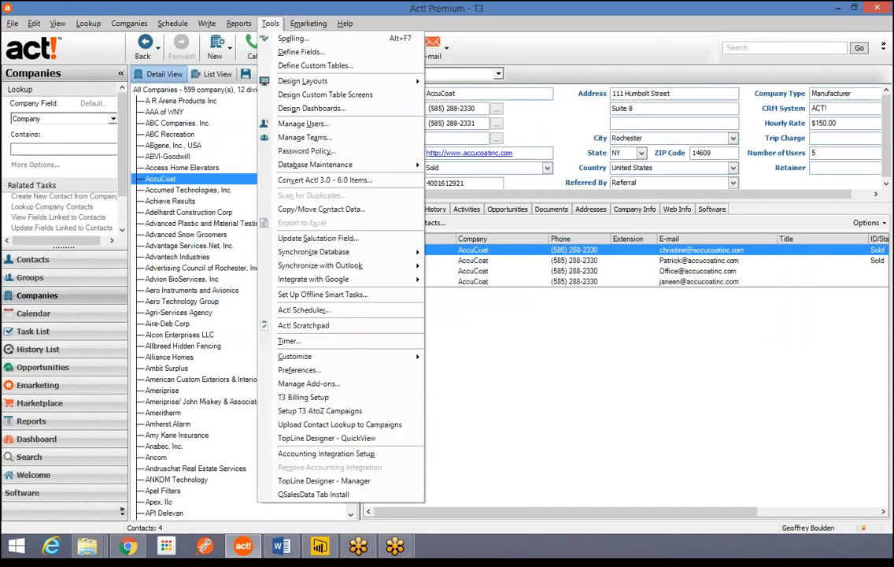
- Open Company Preferences from the Admin preferences, showing automatic company creation set to 0
{"action": "mouse_move", "coordinate": [308, 23]}
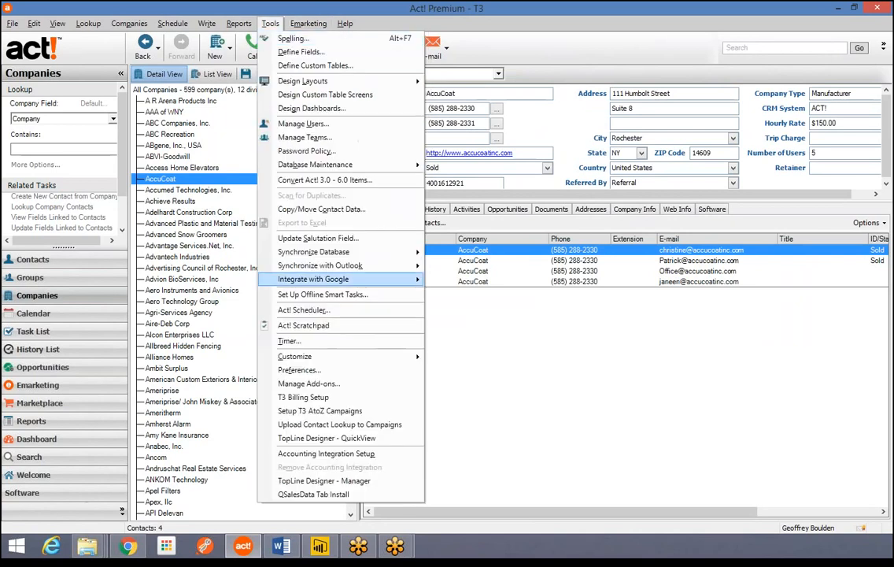
{"action": "left_click", "coordinate": [299, 369]}
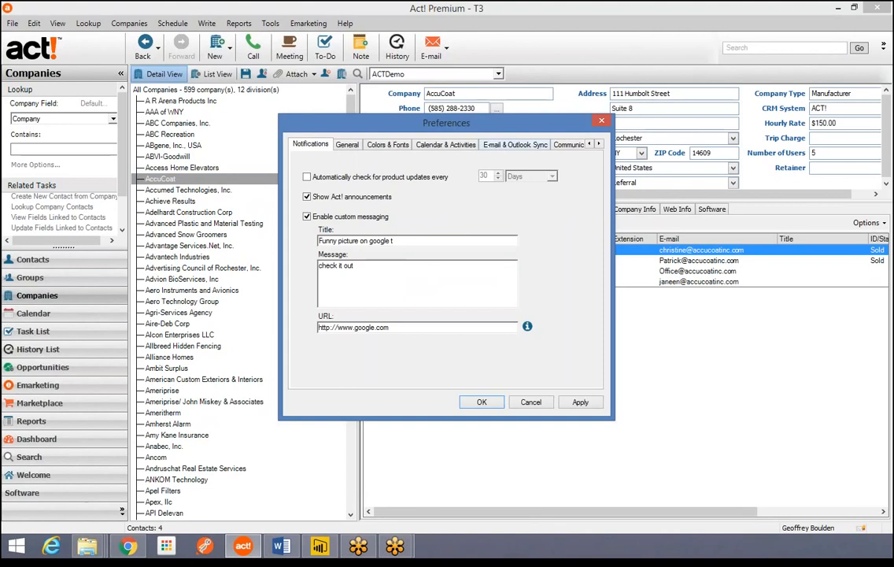
{"action": "left_click", "coordinate": [599, 144]}
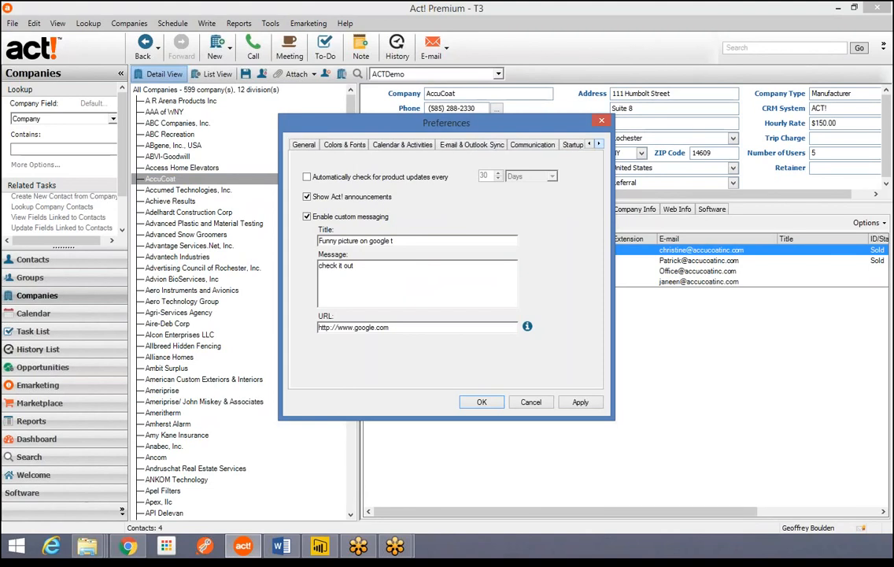
{"action": "left_click", "coordinate": [599, 144]}
{"action": "left_click", "coordinate": [569, 144]}
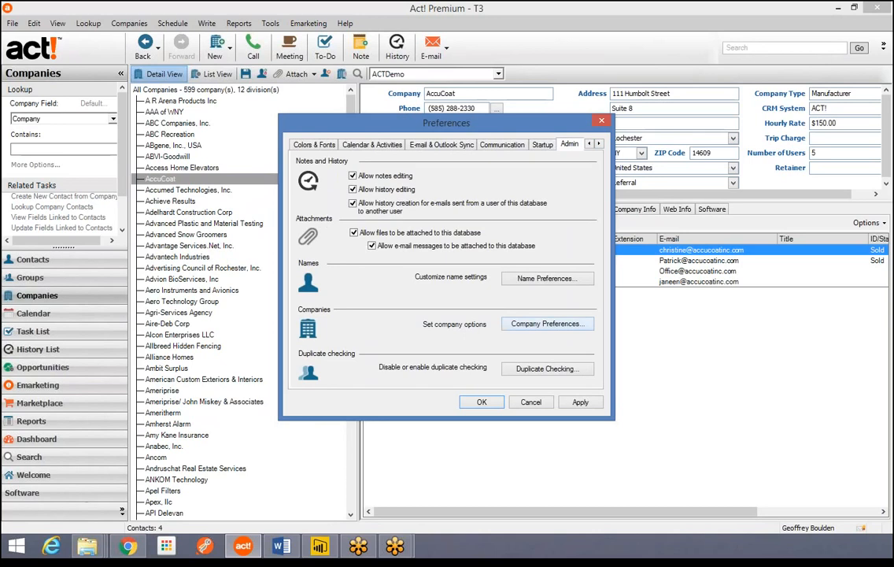
{"action": "left_click", "coordinate": [547, 324]}
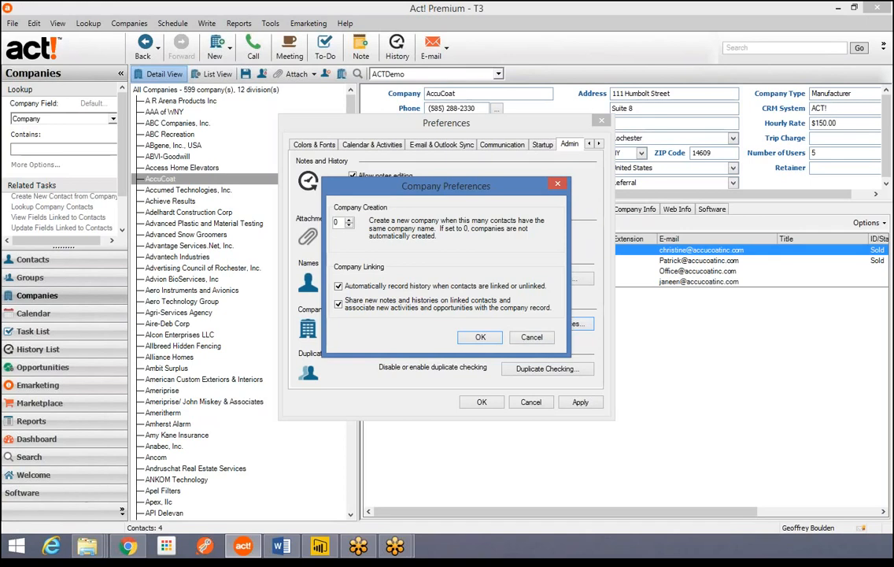
- Cancel out of Company Preferences and Preferences, confirming that the changes are discarded
{"action": "left_click", "coordinate": [532, 337]}
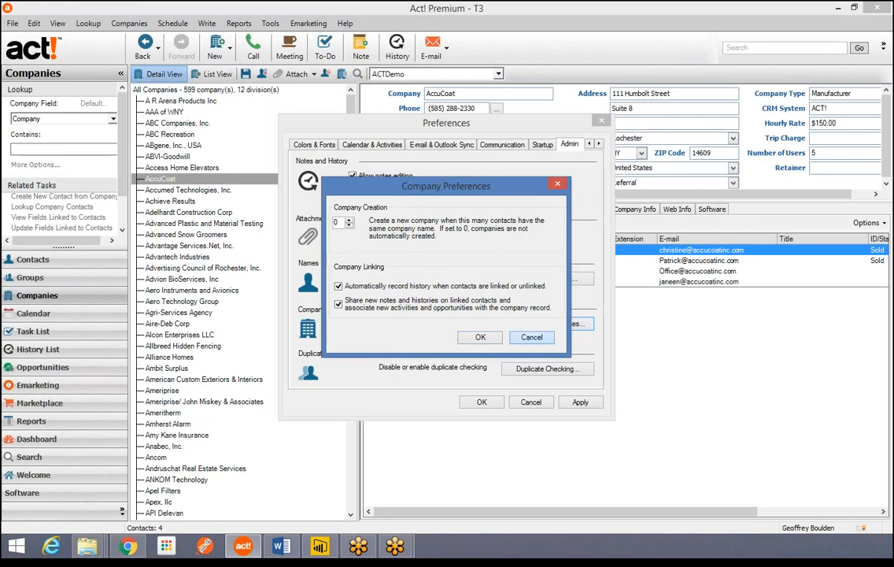
{"action": "left_click", "coordinate": [531, 403]}
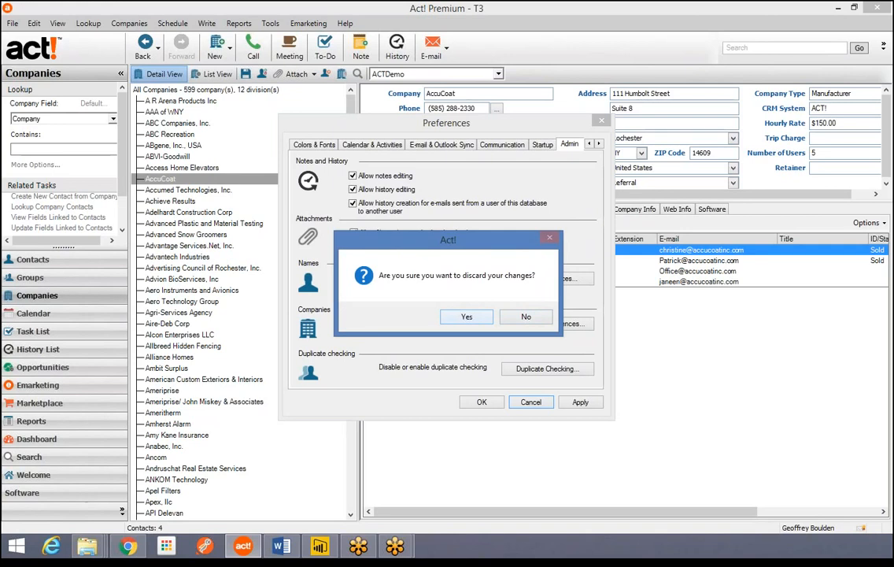
{"action": "key", "text": "Return"}
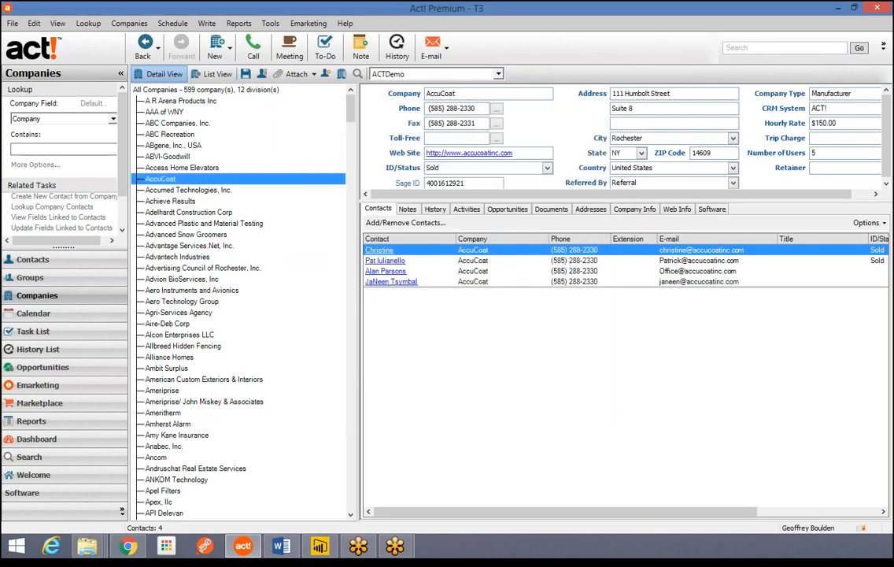